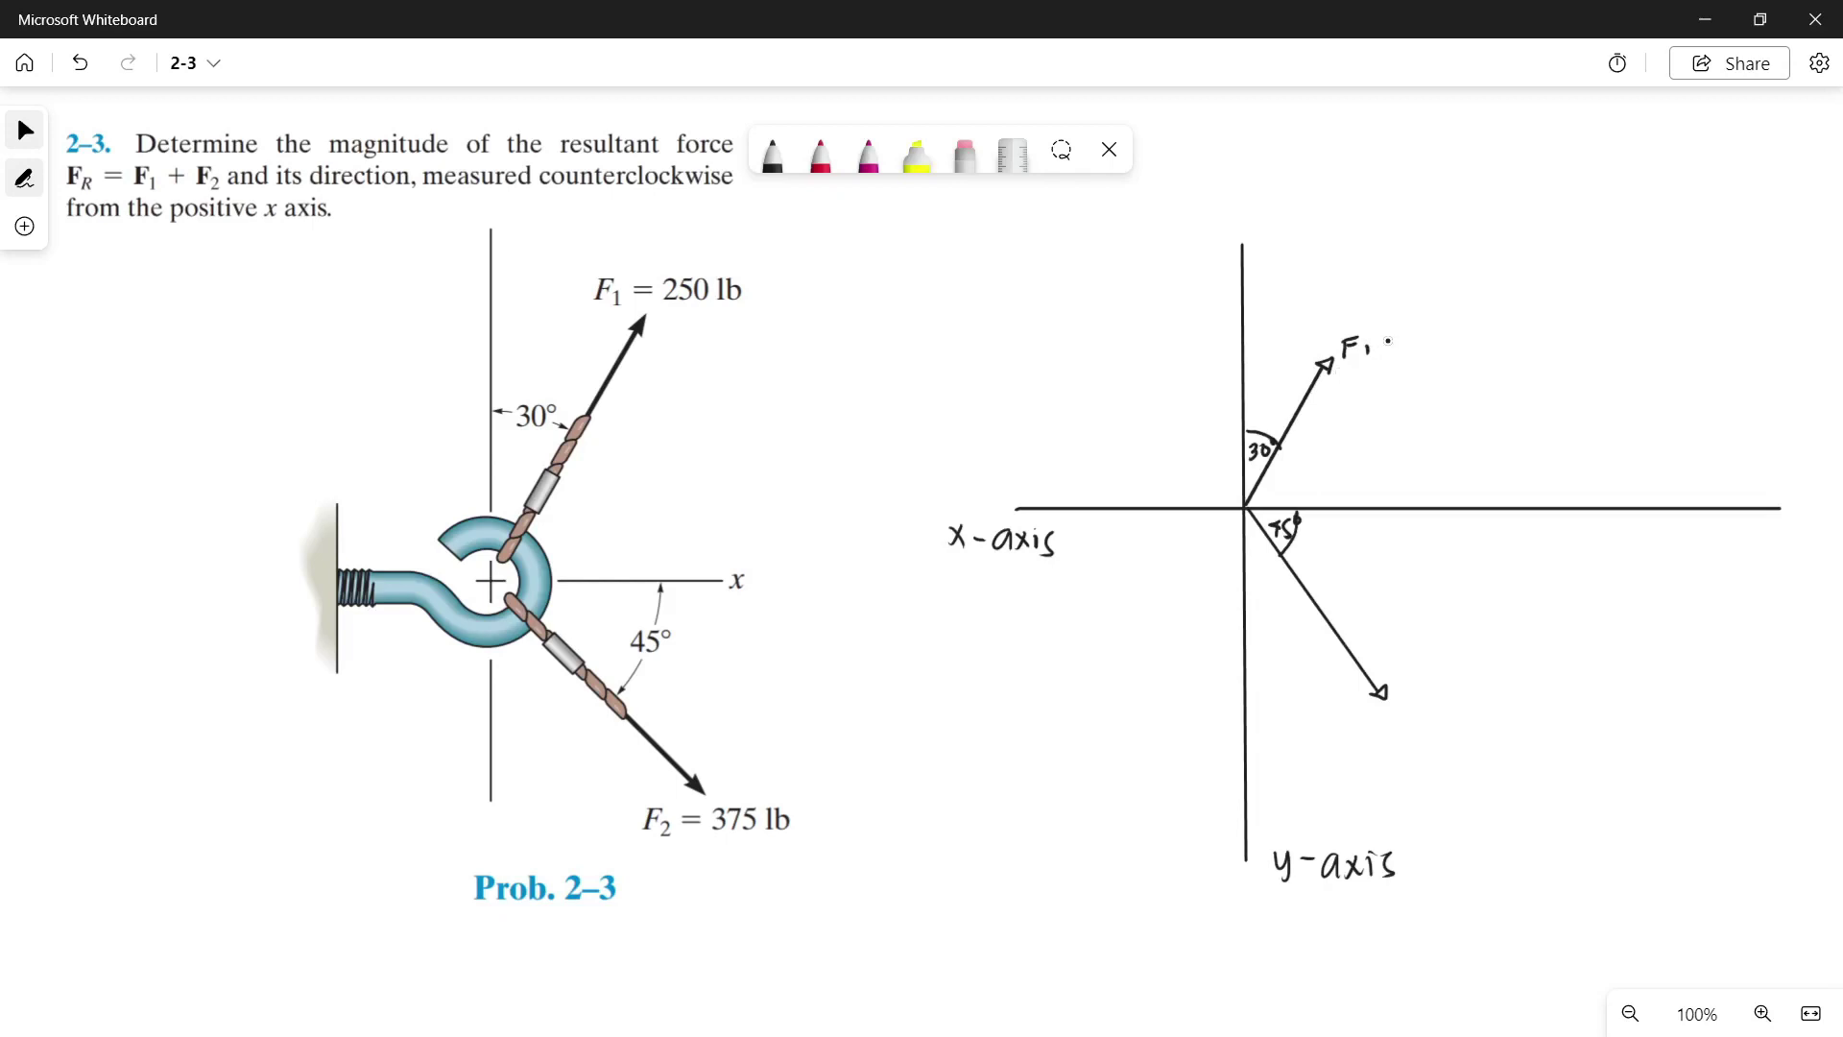
- Handwrite '250 lb' after F1 and 'F2 = 375 lb' beside the lower arrow in black
{"action": "left_click_drag", "start_coordinate": [1409, 336], "coordinate": [1491, 357]}
{"action": "left_click_drag", "start_coordinate": [1397, 713], "coordinate": [1397, 737]}
{"action": "mouse_move", "coordinate": [1396, 712]}
{"action": "left_mouse_down"}
{"action": "mouse_move", "coordinate": [1422, 744]}
{"action": "mouse_move", "coordinate": [1445, 724]}
{"action": "left_mouse_up"}
{"action": "mouse_move", "coordinate": [1433, 732]}
{"action": "left_mouse_down"}
{"action": "mouse_move", "coordinate": [1472, 737]}
{"action": "mouse_move", "coordinate": [1462, 749]}
{"action": "left_mouse_up"}
{"action": "left_click_drag", "start_coordinate": [1483, 722], "coordinate": [1488, 751]}
{"action": "left_click_drag", "start_coordinate": [1515, 720], "coordinate": [1503, 750]}
{"action": "left_click_drag", "start_coordinate": [1528, 722], "coordinate": [1529, 752]}
{"action": "left_click_drag", "start_coordinate": [1540, 730], "coordinate": [1545, 759]}
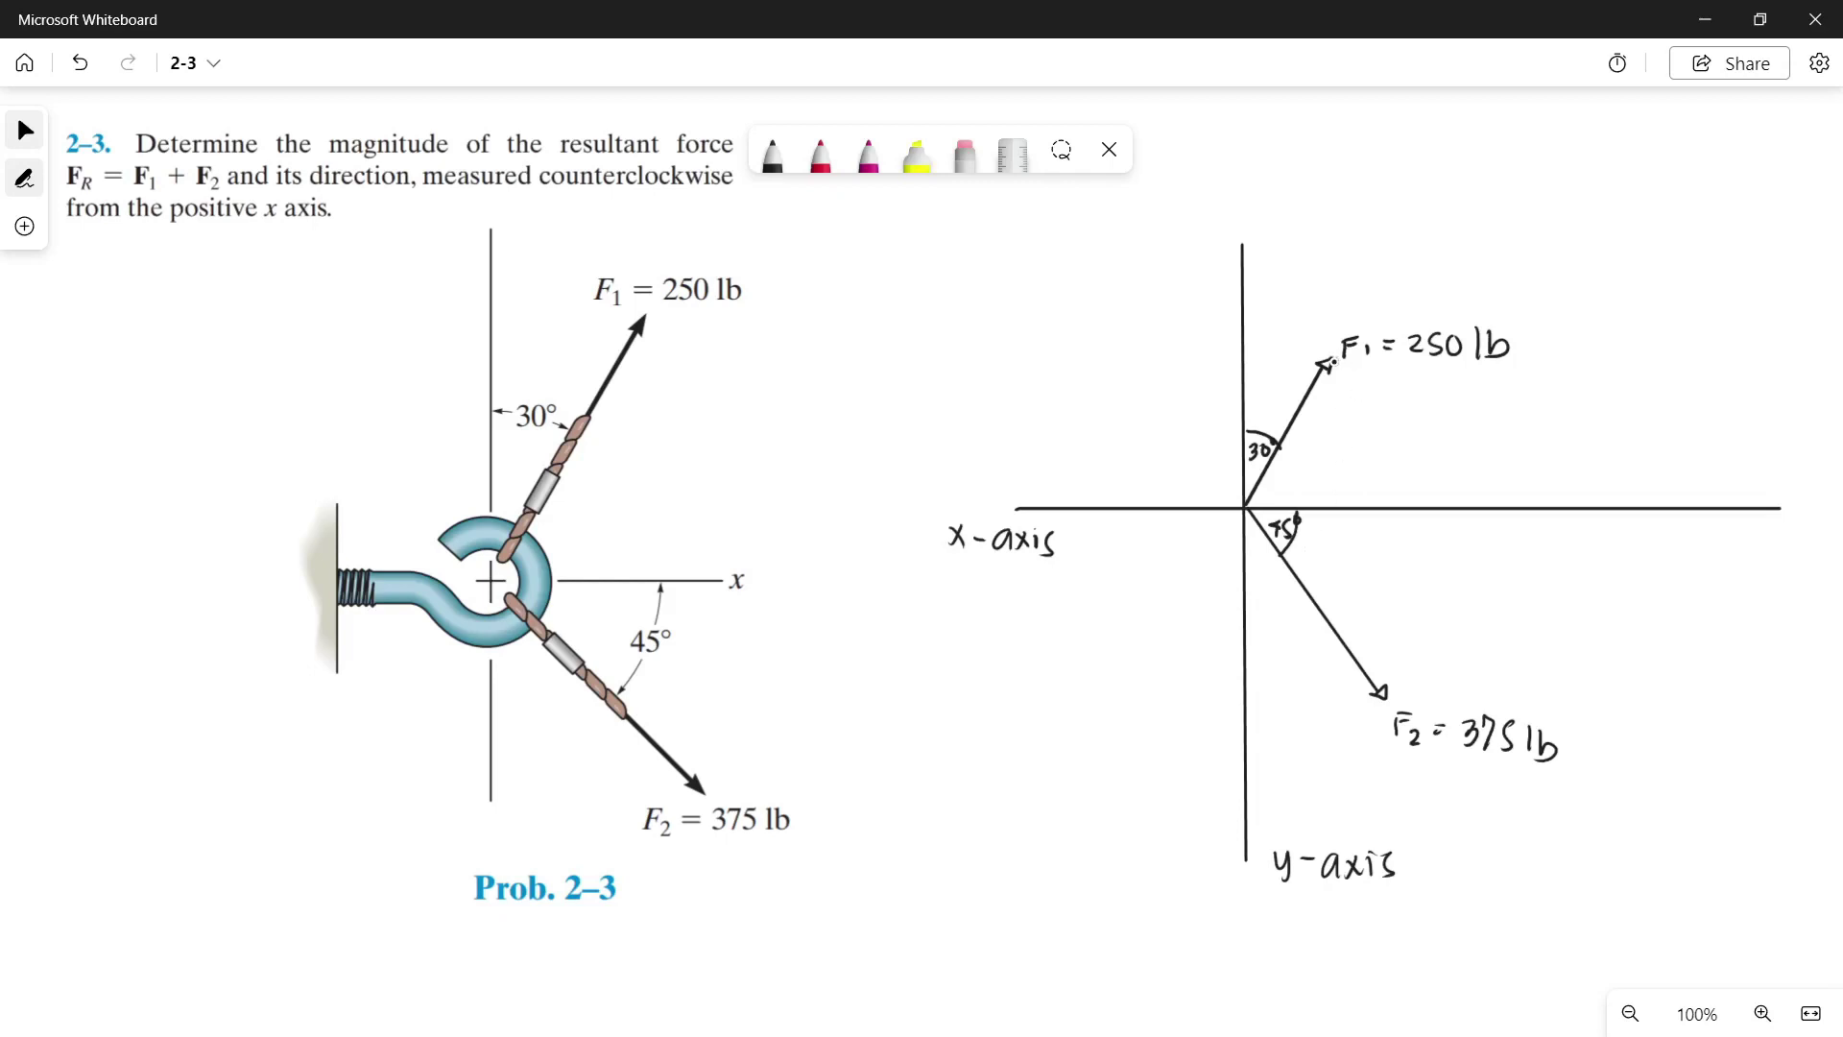
- Draw arrowed sides from the F1 and F2 tips to the far corner of the parallelogram
{"action": "left_click_drag", "start_coordinate": [1332, 363], "coordinate": [1480, 557]}
{"action": "left_click_drag", "start_coordinate": [1489, 553], "coordinate": [1478, 555]}
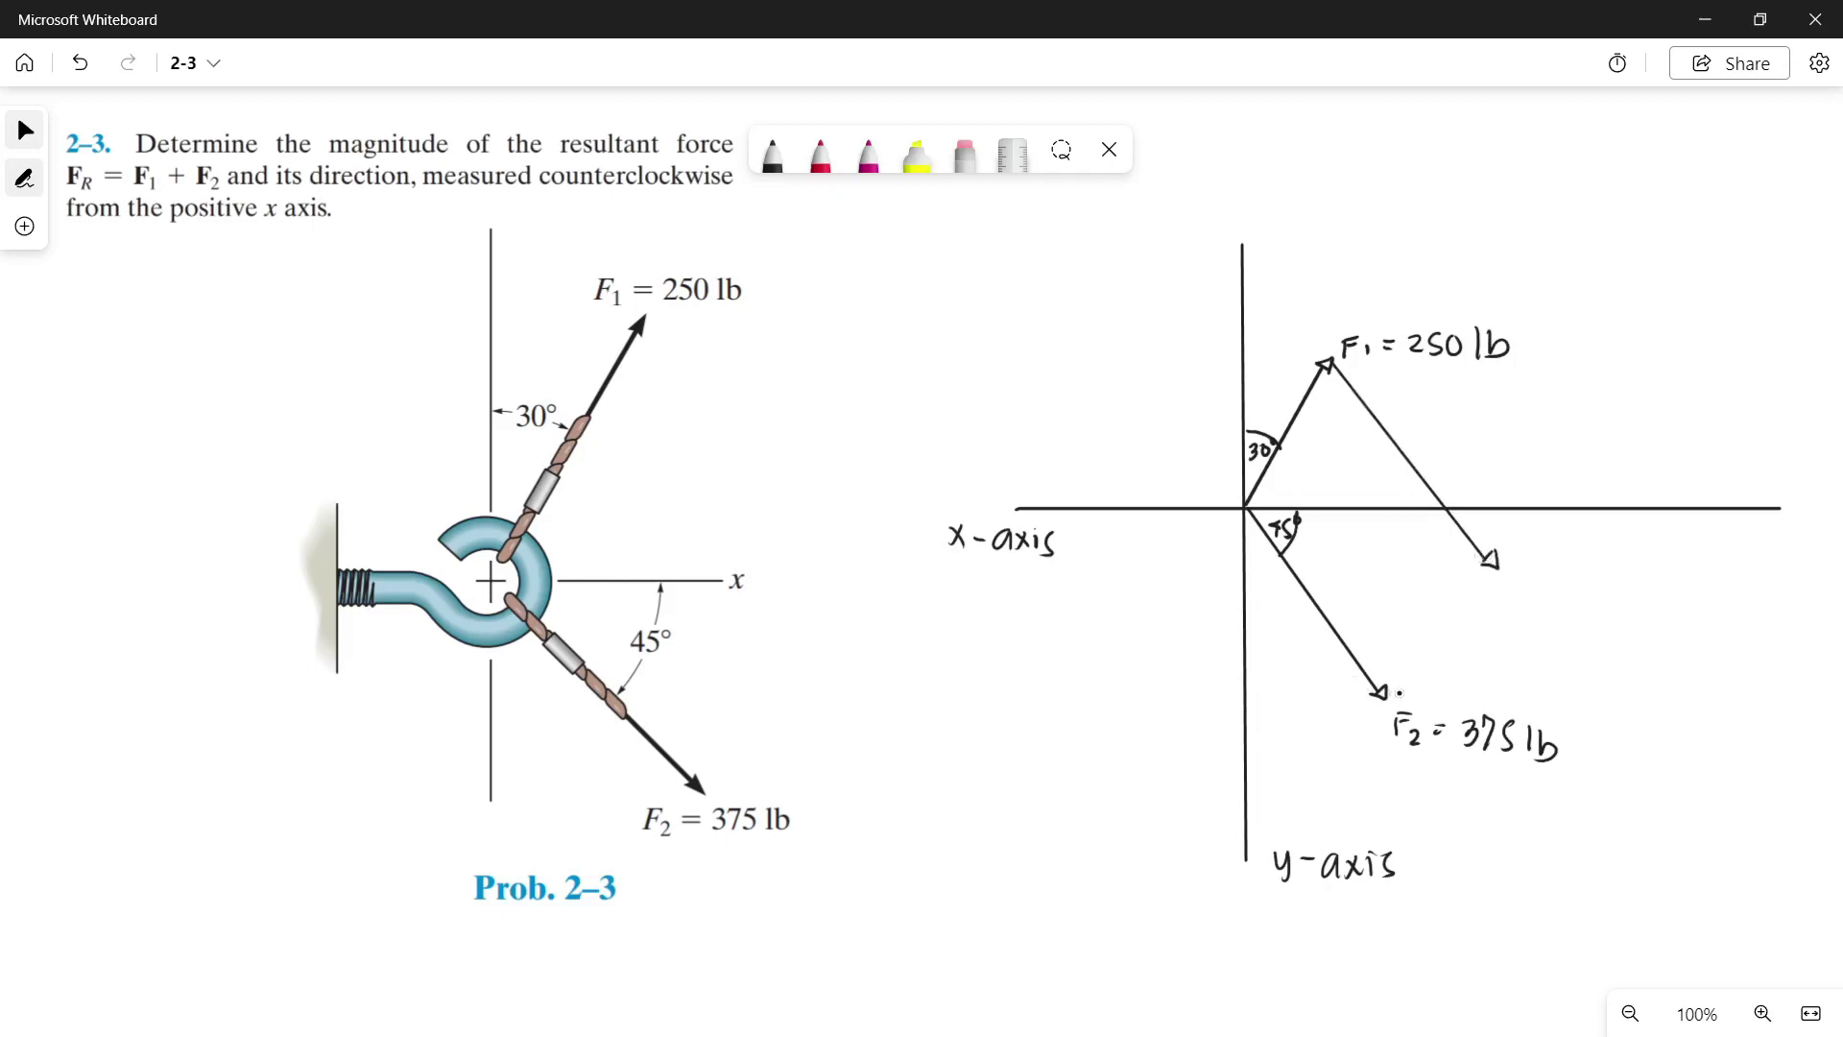
{"action": "mouse_move", "coordinate": [1385, 699]}
{"action": "left_mouse_down"}
{"action": "mouse_move", "coordinate": [1496, 566]}
{"action": "mouse_move", "coordinate": [1478, 573]}
{"action": "left_mouse_up"}
- Label the upper-right side 375 lb and the lower-right side 250 lb
{"action": "mouse_move", "coordinate": [1416, 439]}
{"action": "left_mouse_down"}
{"action": "mouse_move", "coordinate": [1420, 459]}
{"action": "mouse_move", "coordinate": [1458, 468]}
{"action": "left_mouse_up"}
{"action": "left_click_drag", "start_coordinate": [1469, 451], "coordinate": [1472, 472]}
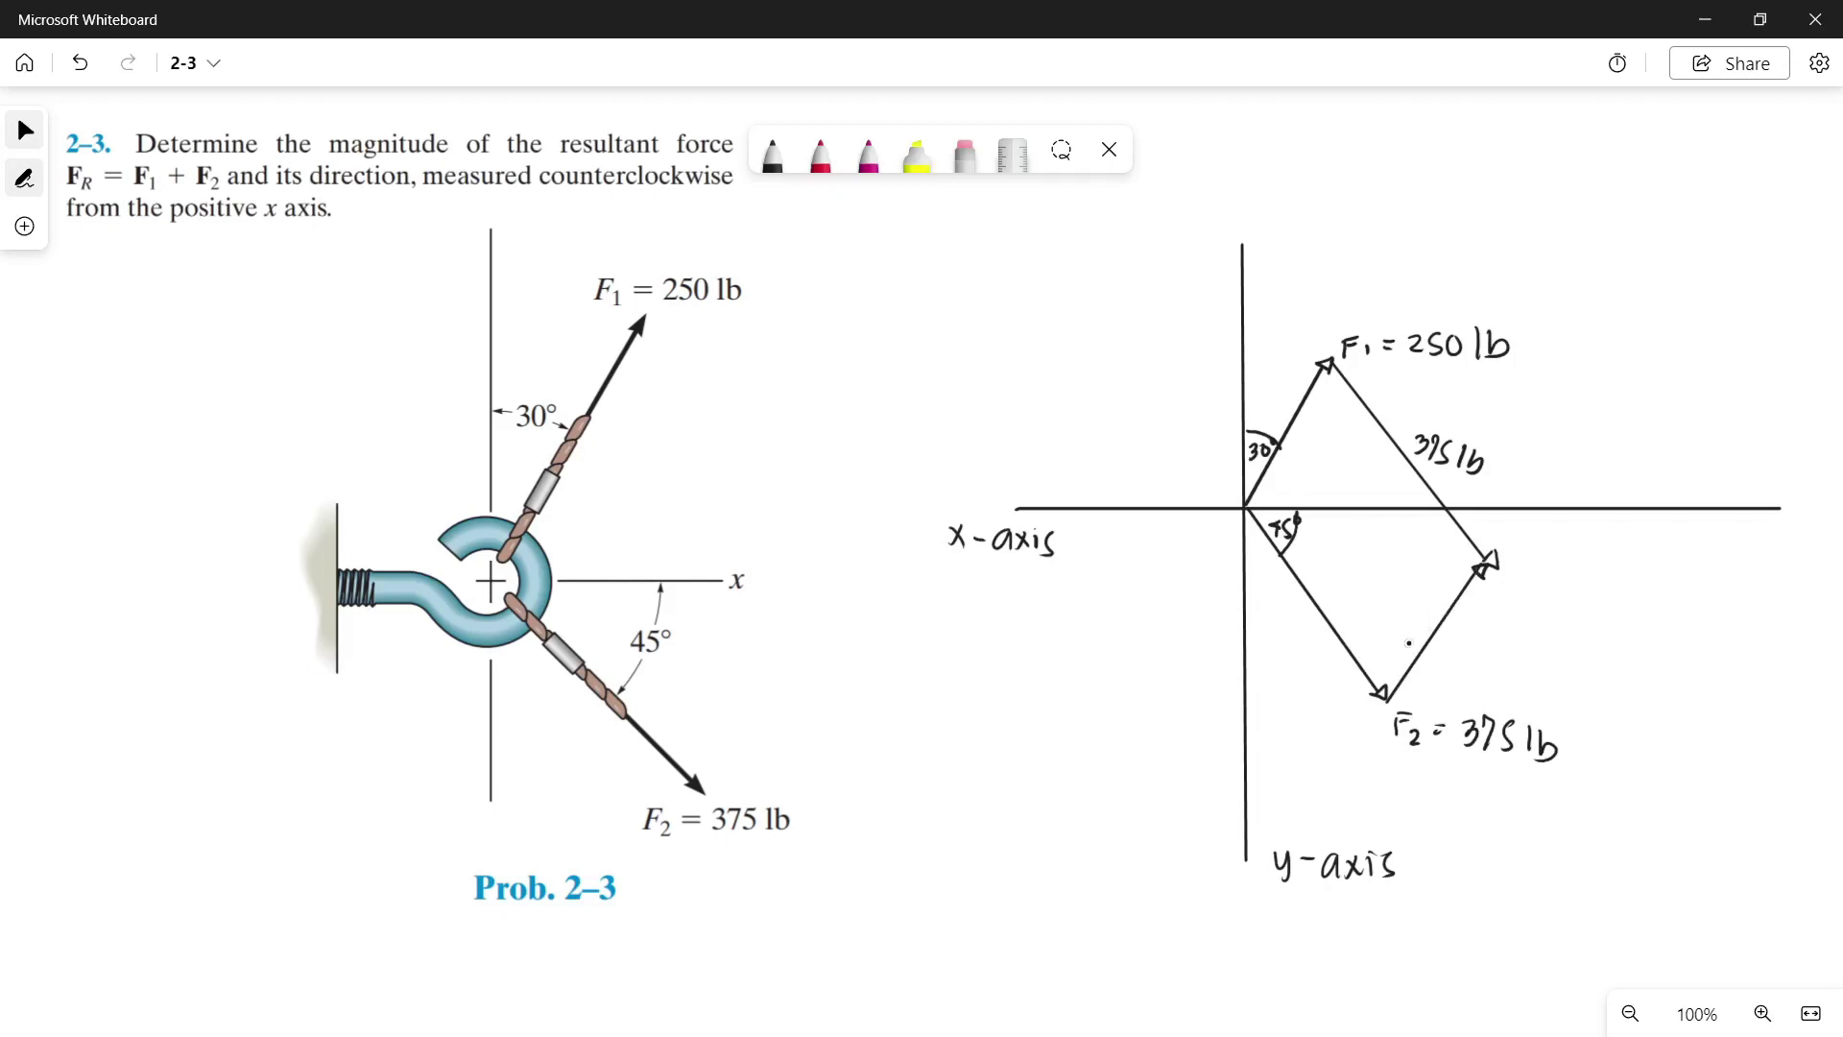
{"action": "mouse_move", "coordinate": [1450, 628]}
{"action": "left_mouse_down"}
{"action": "mouse_move", "coordinate": [1465, 651]}
{"action": "mouse_move", "coordinate": [1487, 634]}
{"action": "mouse_move", "coordinate": [1526, 660]}
{"action": "left_mouse_up"}
- Draw a red diagonal from the origin to the far corner, then zoom in and centre it
{"action": "left_click", "coordinate": [821, 153]}
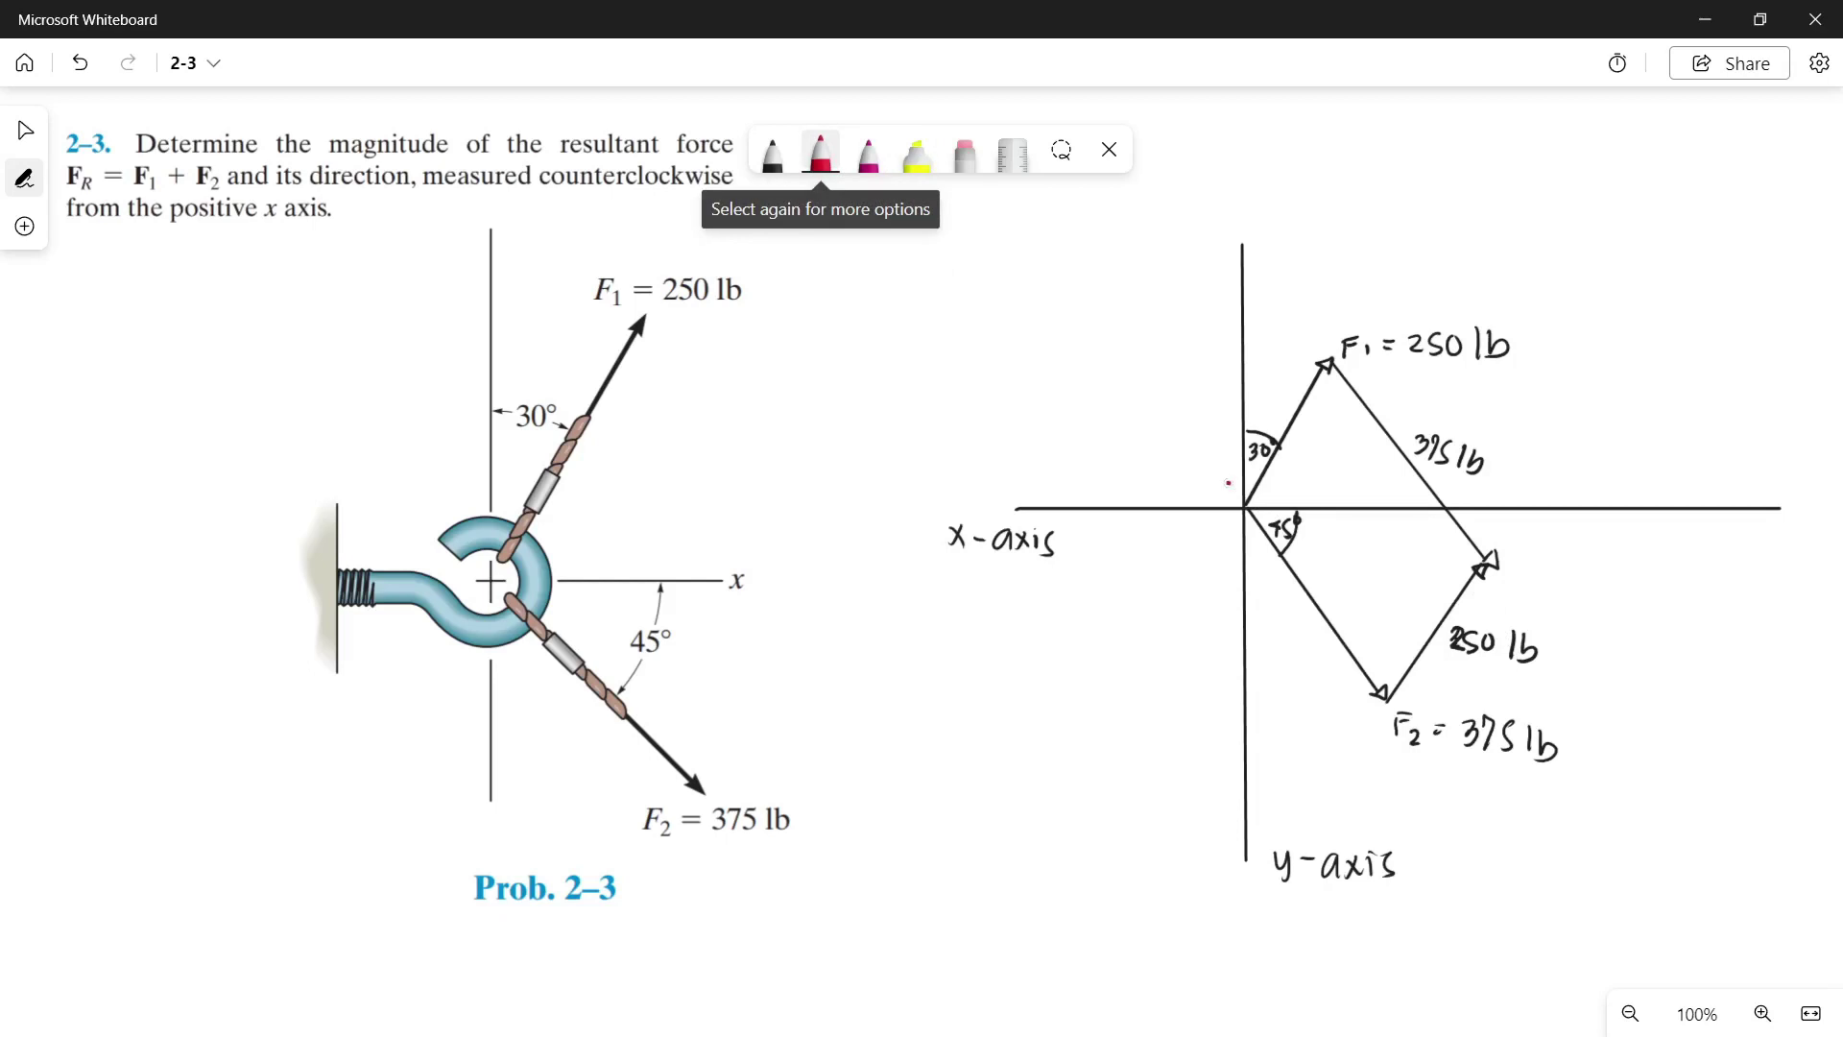
{"action": "left_click_drag", "start_coordinate": [1277, 515], "coordinate": [1480, 568]}
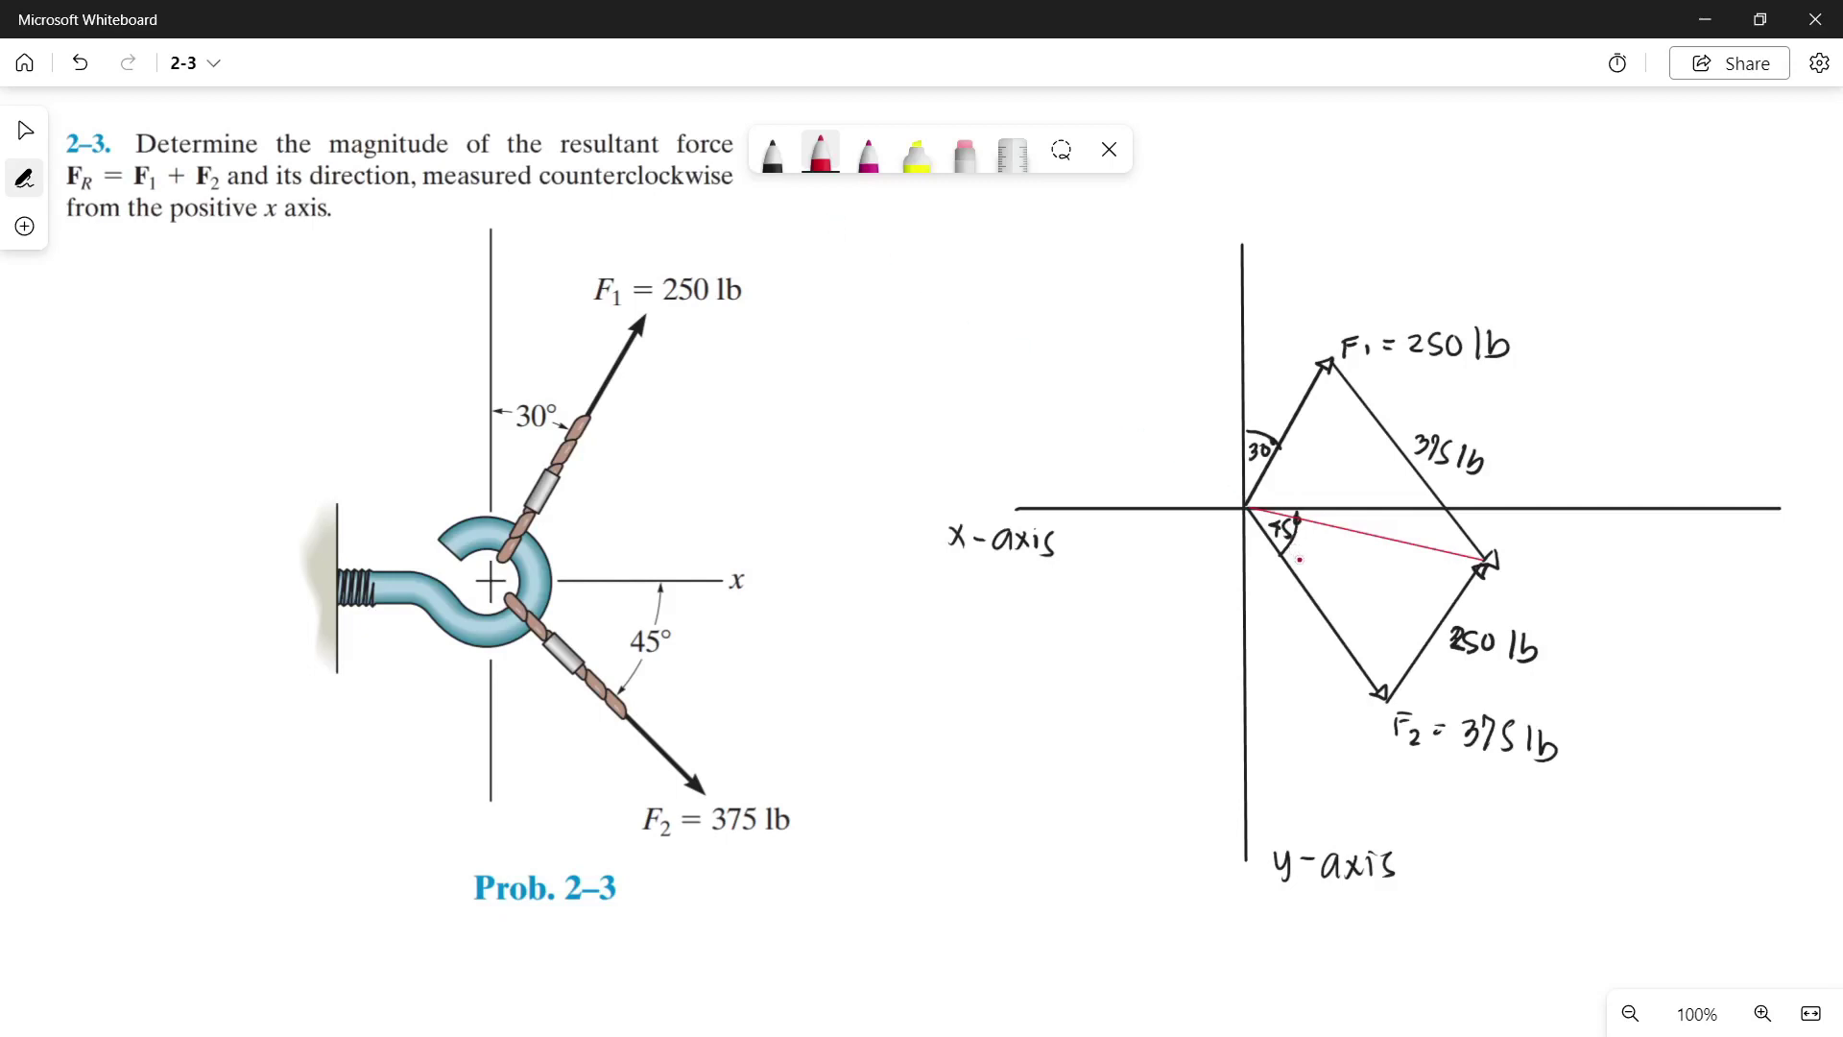
{"action": "left_click_drag", "start_coordinate": [1712, 402], "coordinate": [1314, 454]}
{"action": "scroll", "coordinate": [1259, 655], "scroll_direction": "up", "scroll_amount": 5}
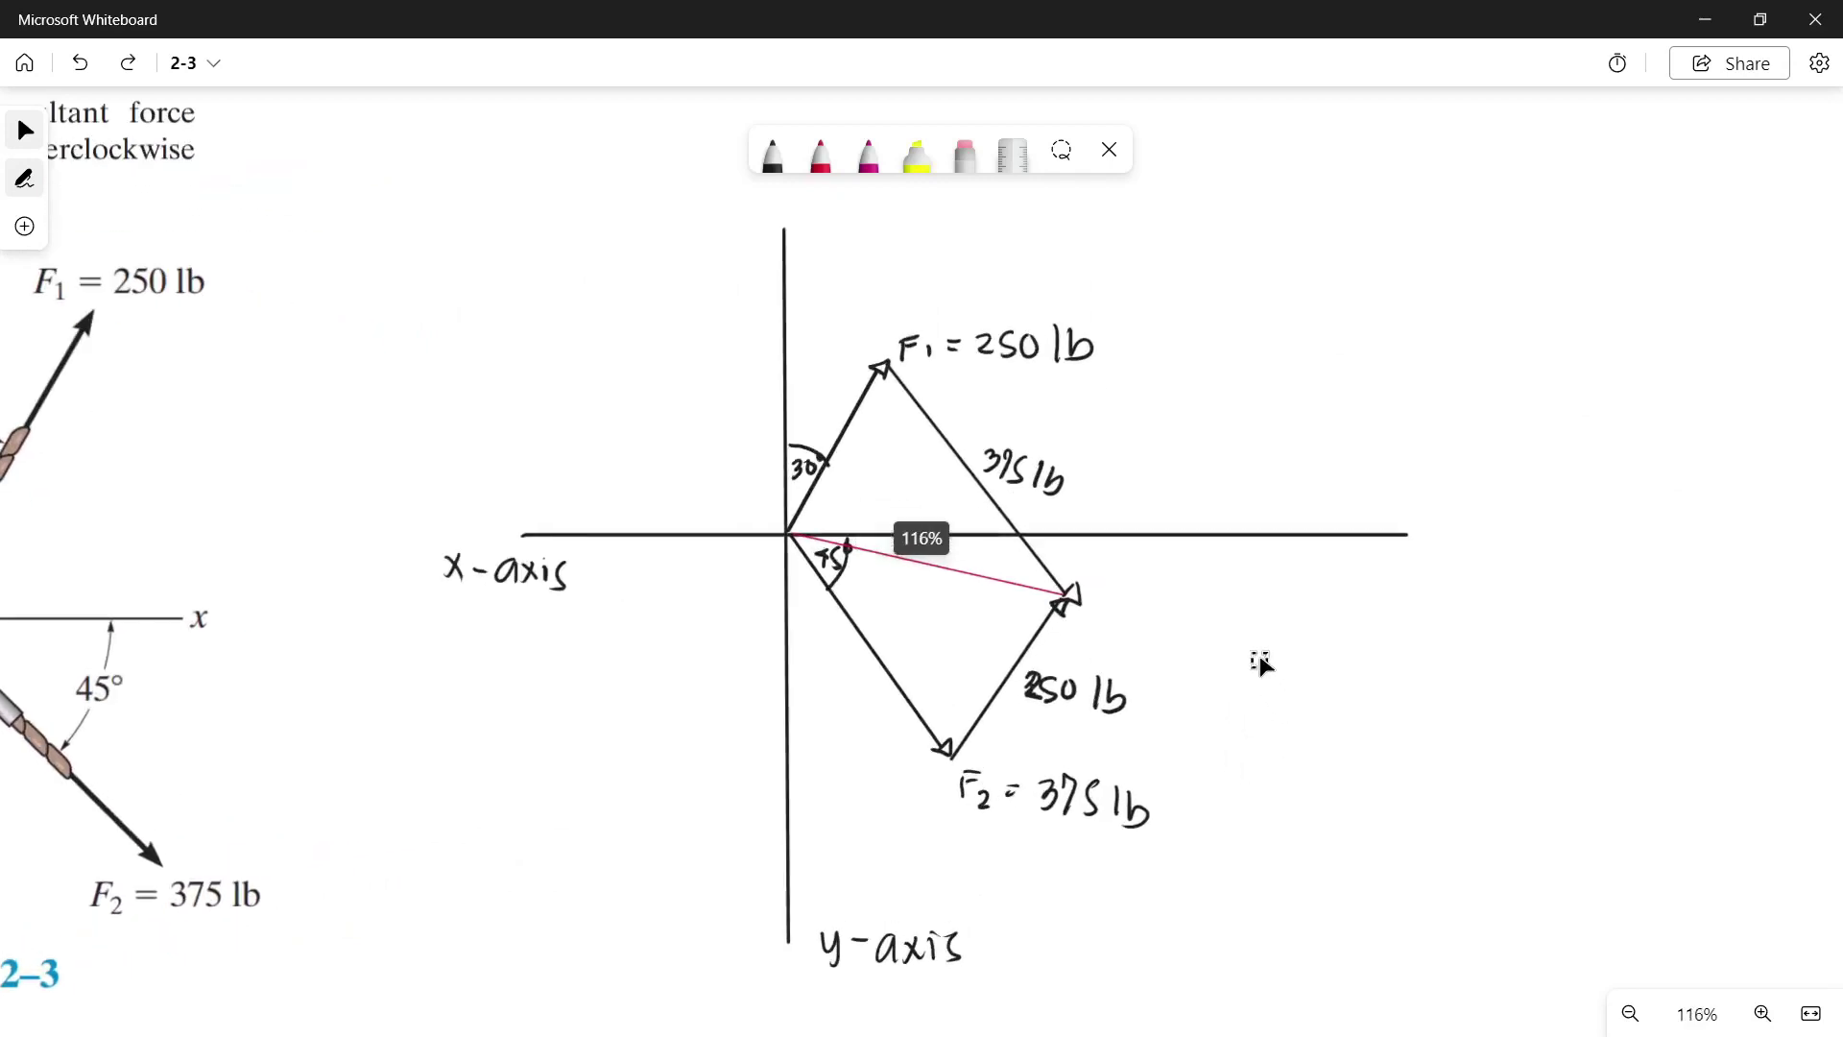
{"action": "left_click_drag", "start_coordinate": [1140, 401], "coordinate": [1075, 438]}
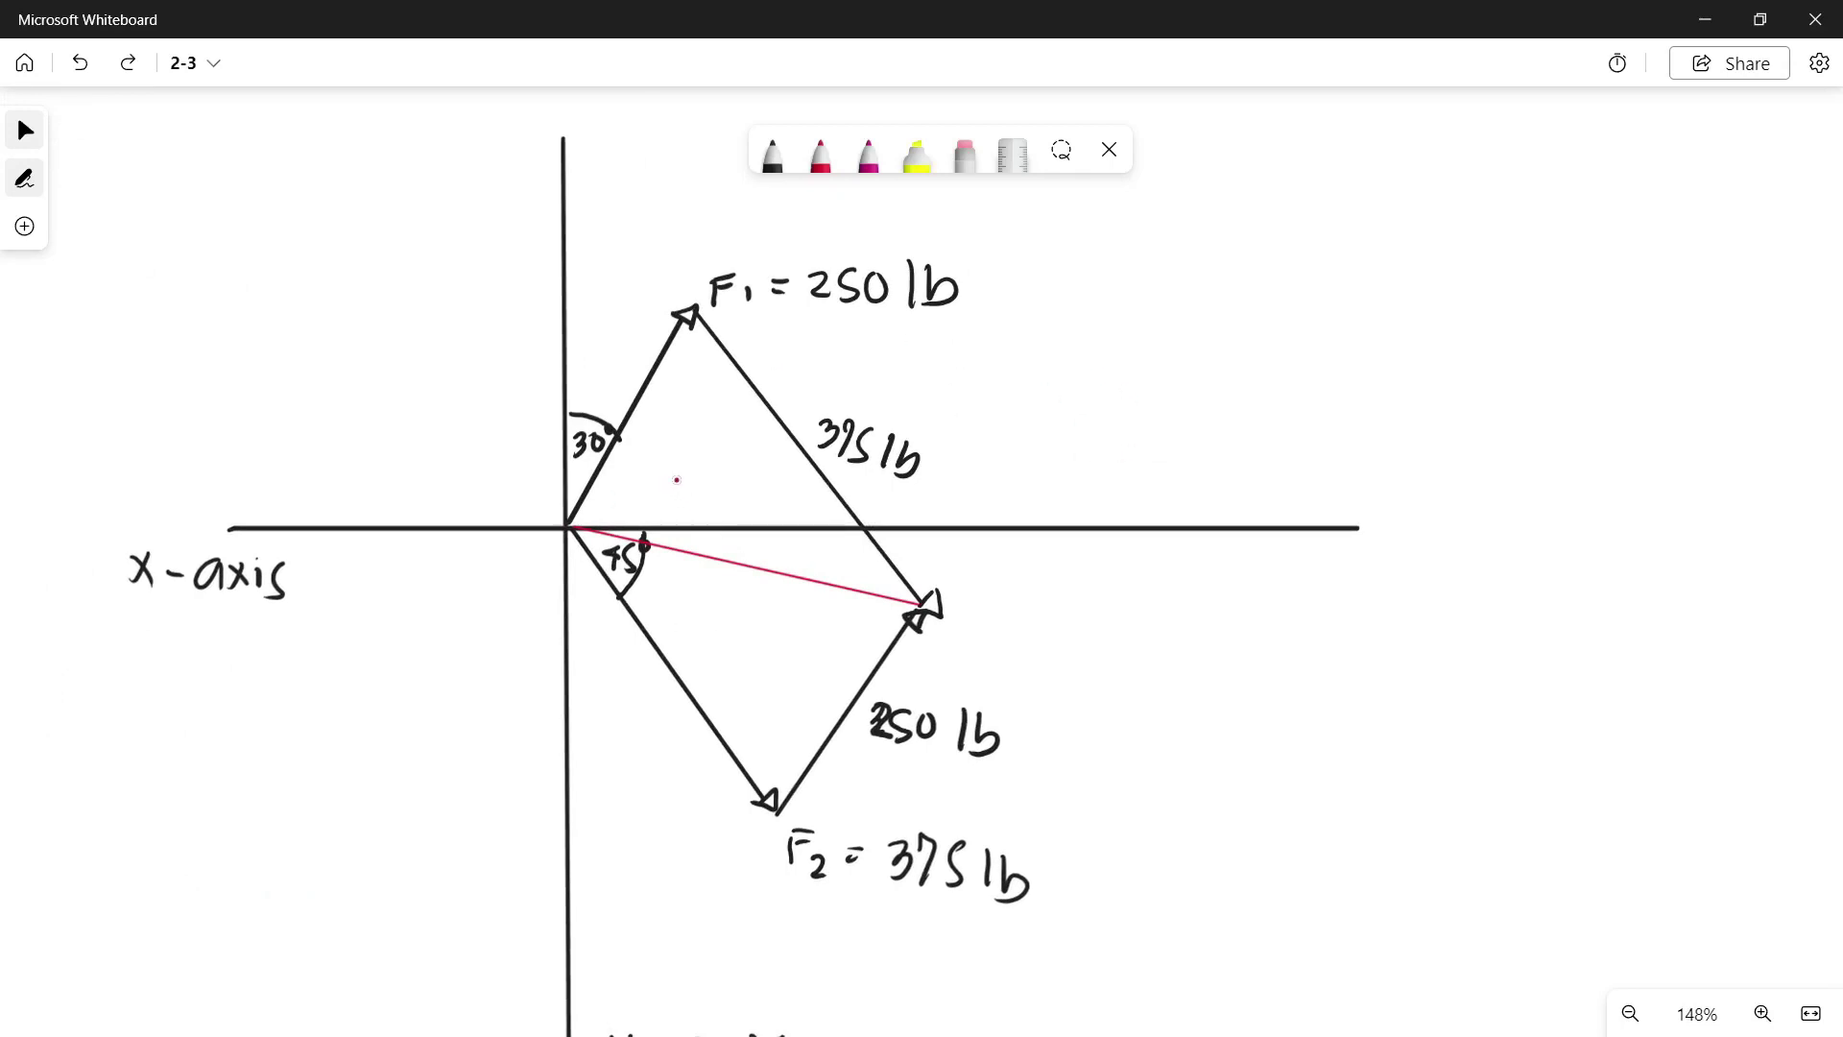
- Draw a black arc between F1 and the x-axis and label it 60°
{"action": "left_click", "coordinate": [772, 154]}
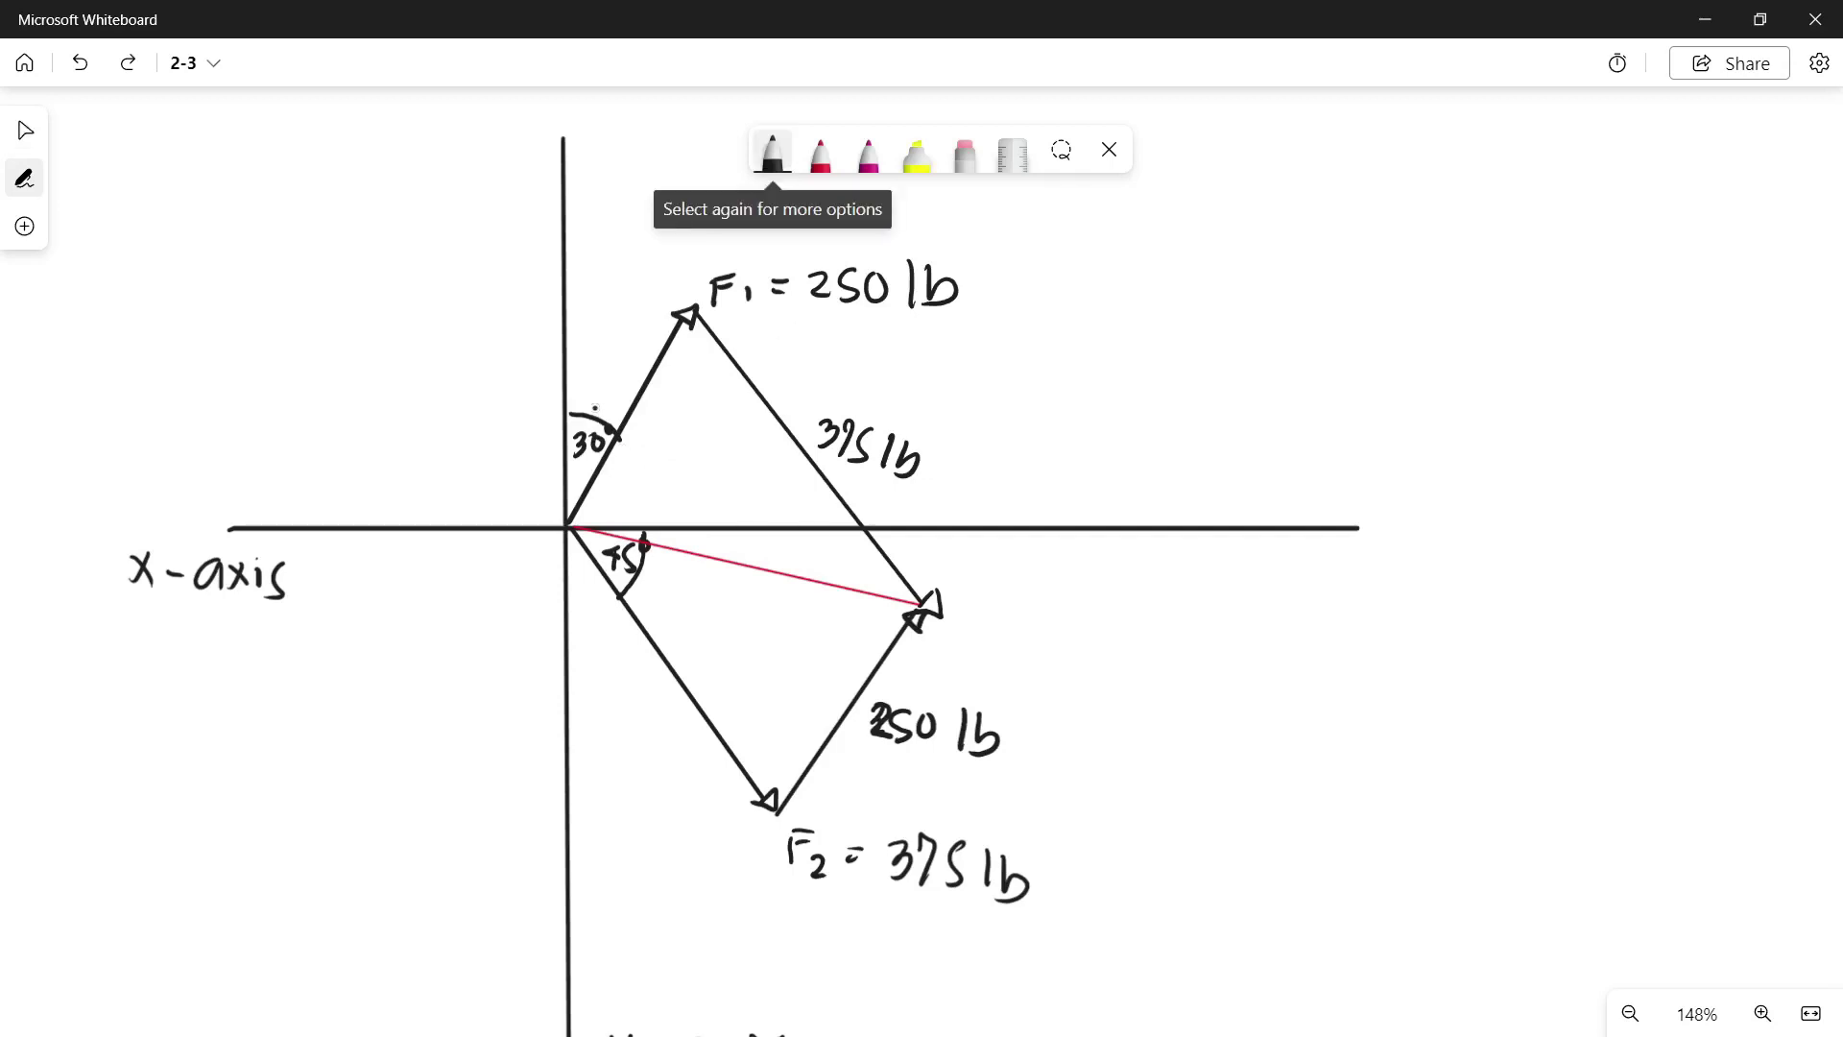
{"action": "left_click_drag", "start_coordinate": [588, 418], "coordinate": [613, 430]}
{"action": "mouse_move", "coordinate": [573, 501]}
{"action": "left_mouse_down"}
{"action": "mouse_move", "coordinate": [592, 495]}
{"action": "mouse_move", "coordinate": [591, 526]}
{"action": "mouse_move", "coordinate": [620, 476]}
{"action": "mouse_move", "coordinate": [632, 525]}
{"action": "mouse_move", "coordinate": [601, 507]}
{"action": "mouse_move", "coordinate": [622, 486]}
{"action": "left_mouse_up"}
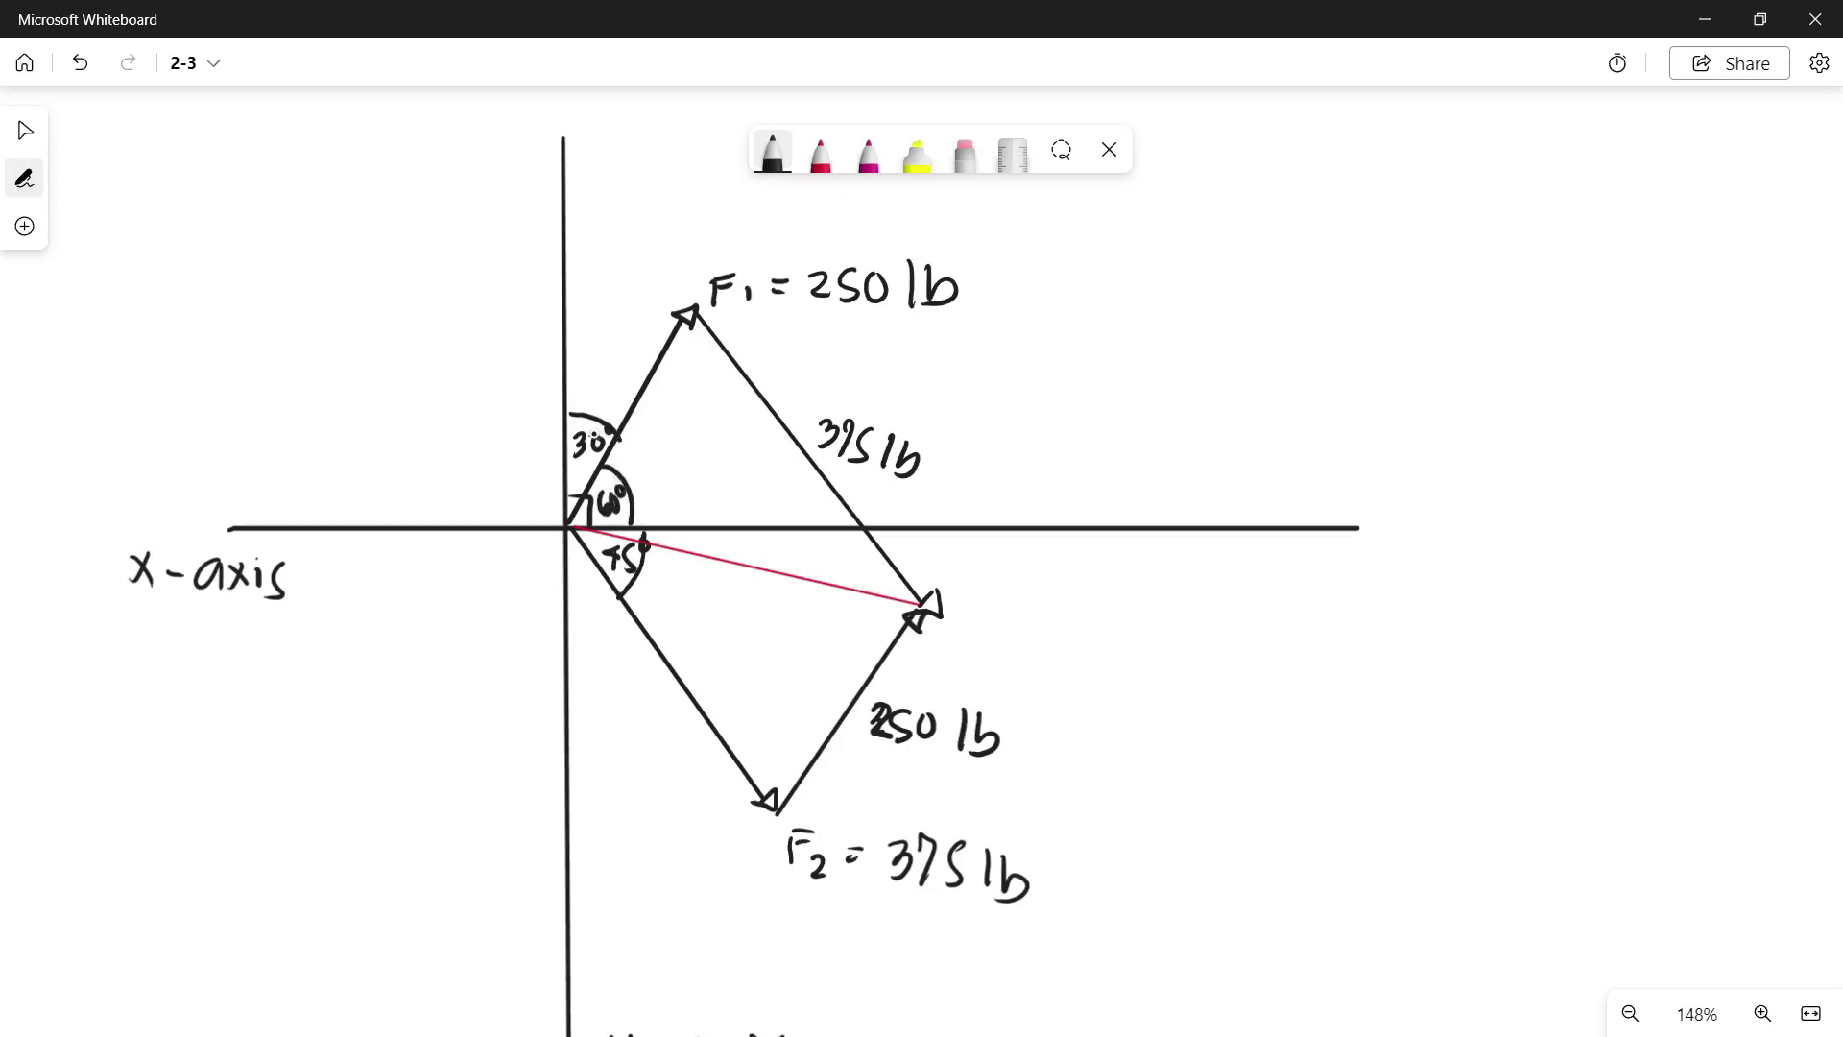
{"action": "left_click", "coordinate": [864, 156]}
{"action": "left_click", "coordinate": [878, 158]}
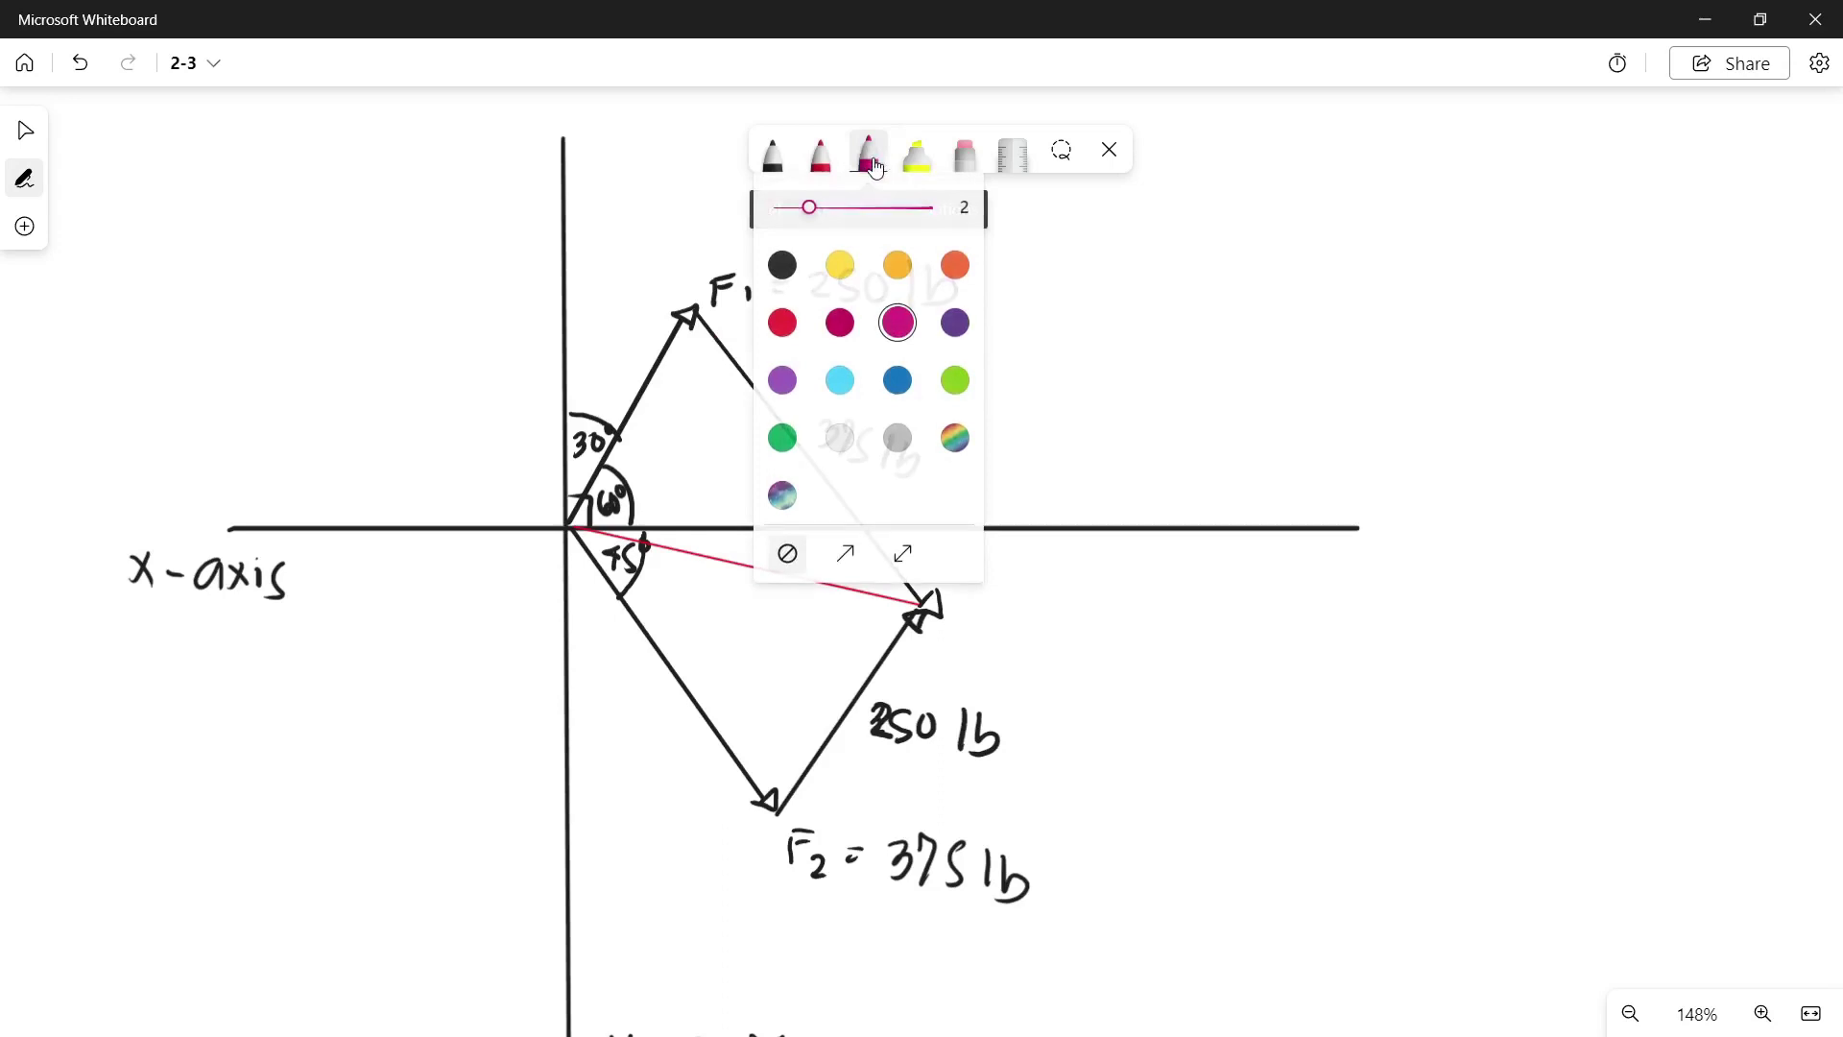
- Draw magenta arcs at the F1 tip, F2 tip, origin and far corner
{"action": "left_click", "coordinate": [872, 159]}
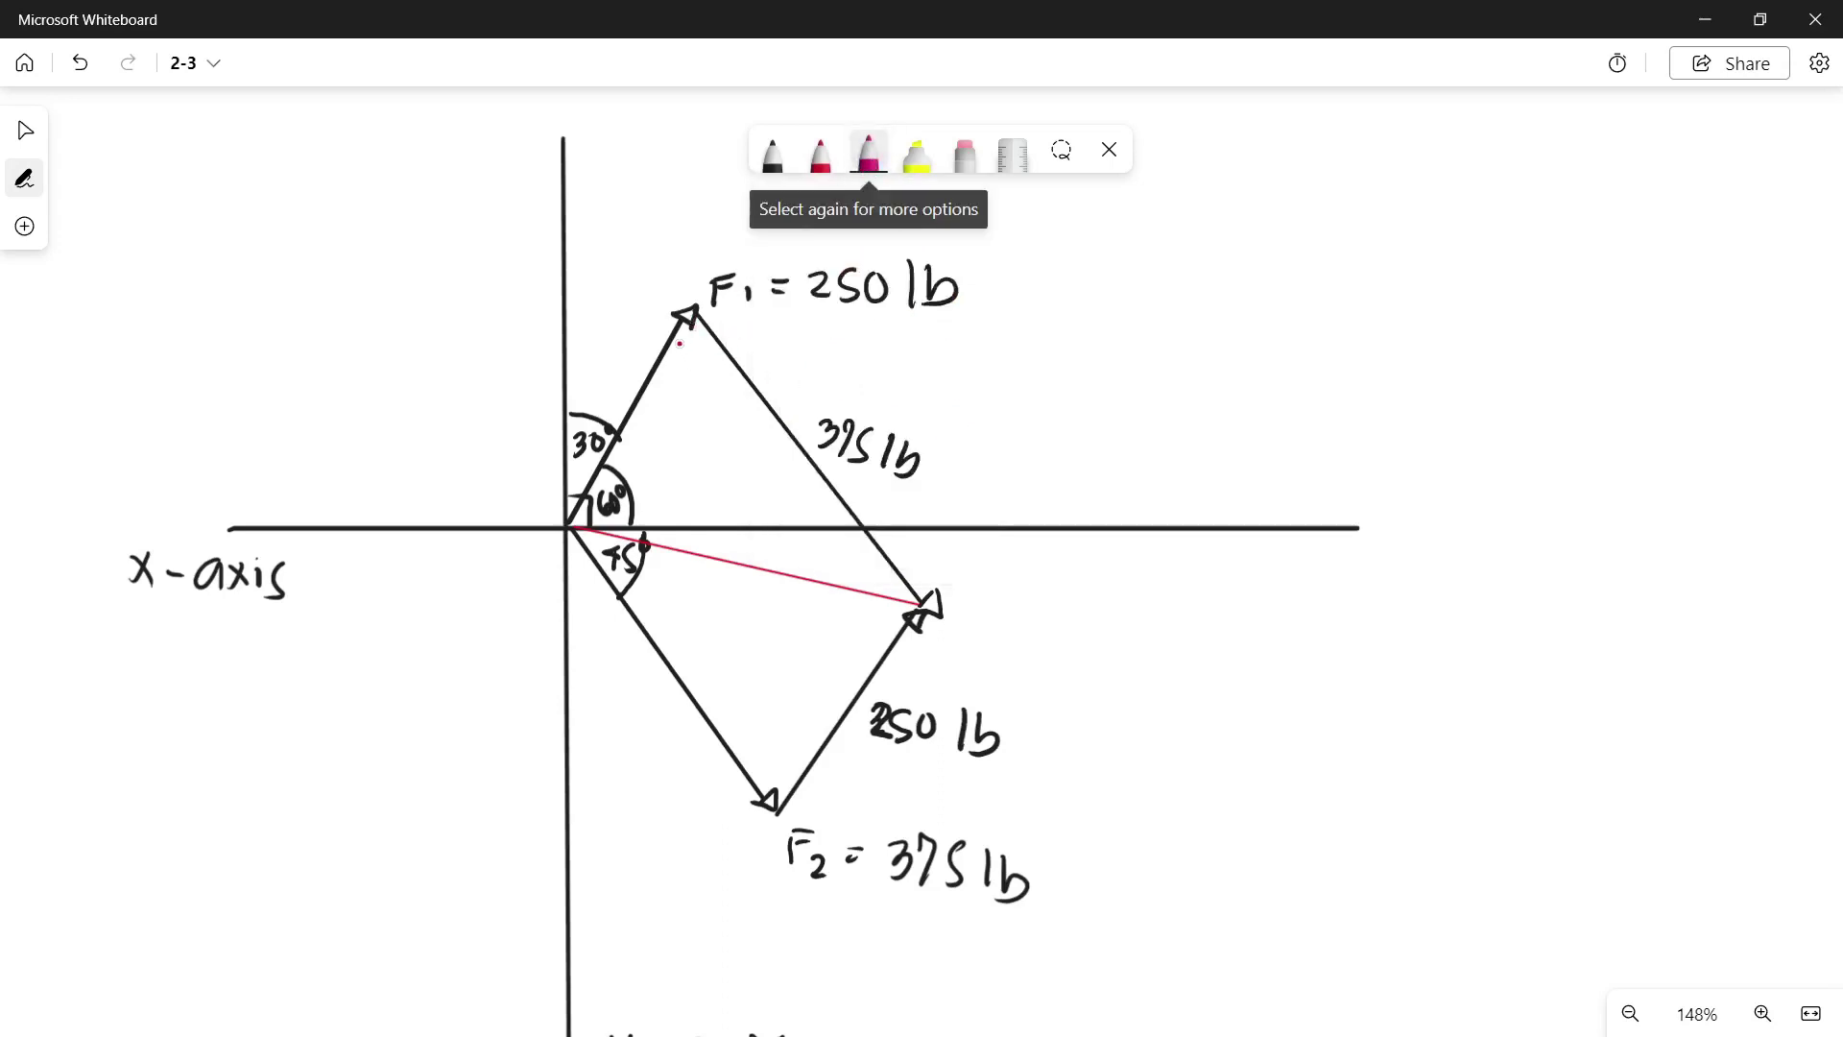
{"action": "left_click_drag", "start_coordinate": [671, 352], "coordinate": [717, 350]}
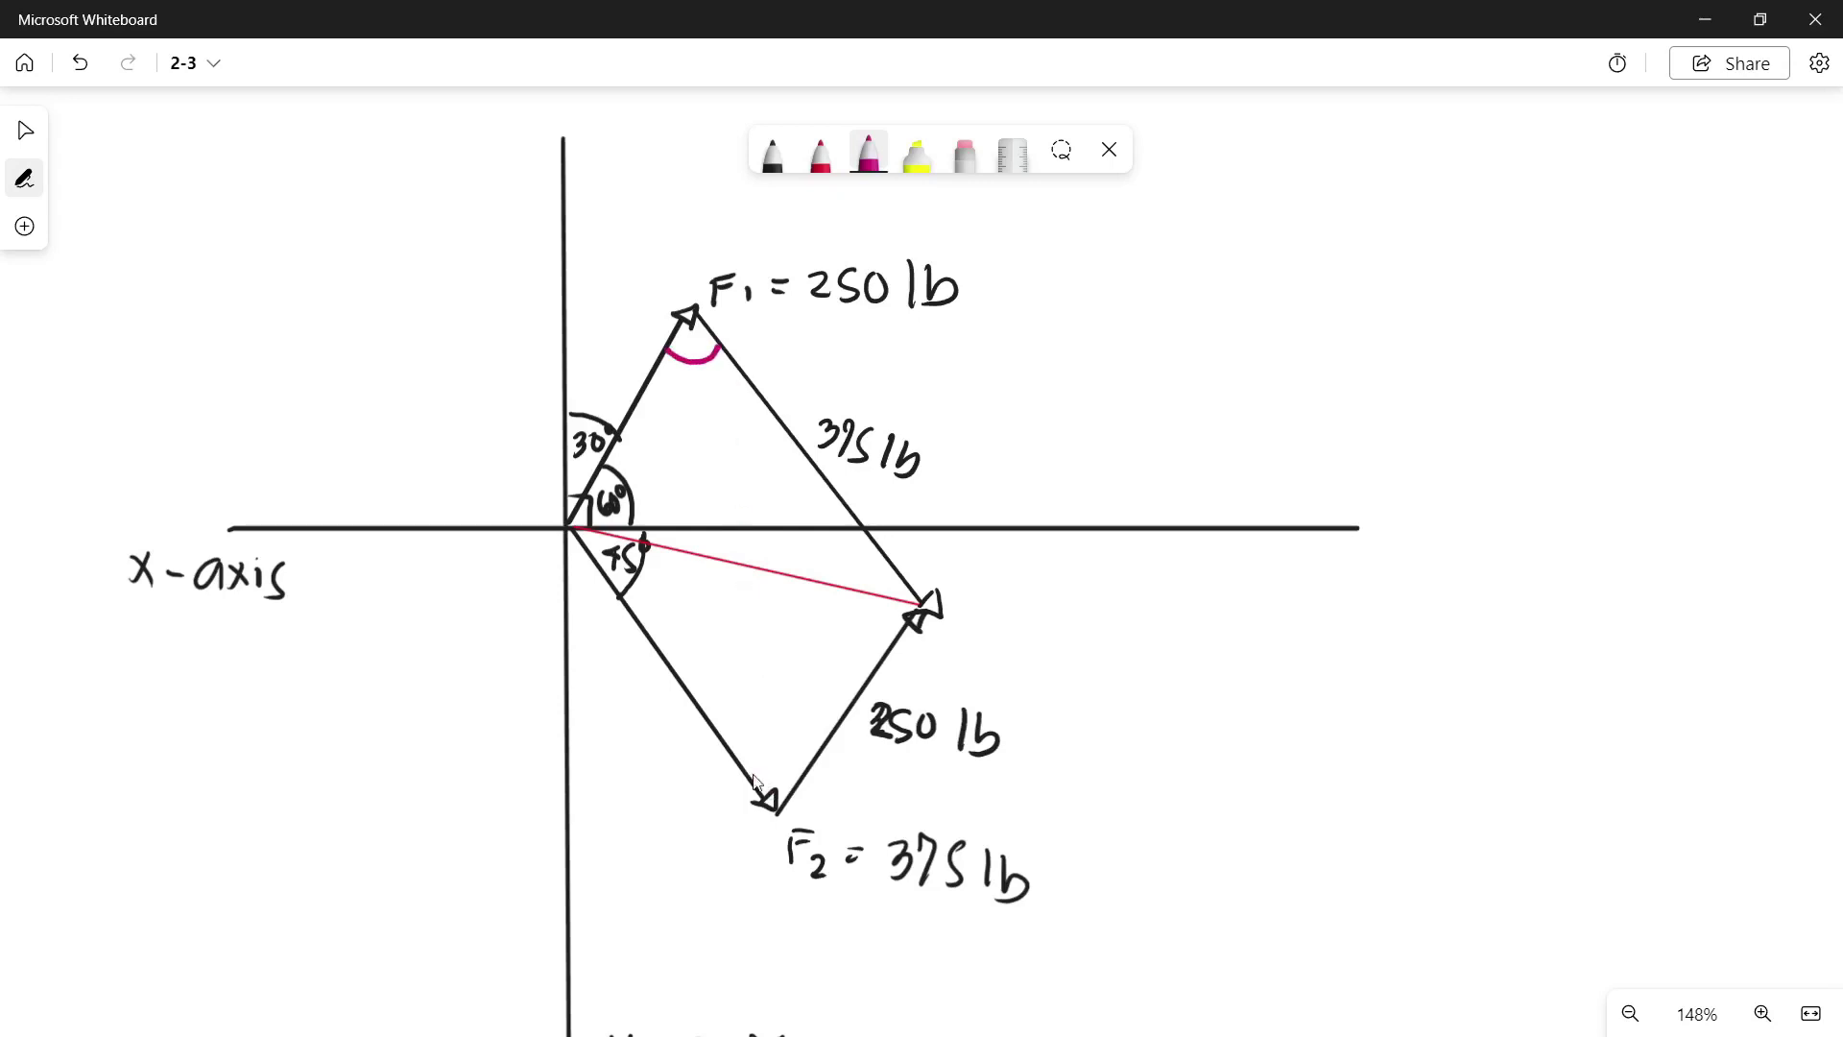
{"action": "mouse_move", "coordinate": [749, 772]}
{"action": "left_mouse_down"}
{"action": "mouse_move", "coordinate": [788, 761]}
{"action": "mouse_move", "coordinate": [798, 778]}
{"action": "left_mouse_up"}
{"action": "mouse_move", "coordinate": [622, 426]}
{"action": "left_mouse_down"}
{"action": "mouse_move", "coordinate": [663, 553]}
{"action": "mouse_move", "coordinate": [639, 625]}
{"action": "left_mouse_up"}
{"action": "left_click_drag", "start_coordinate": [889, 557], "coordinate": [895, 648]}
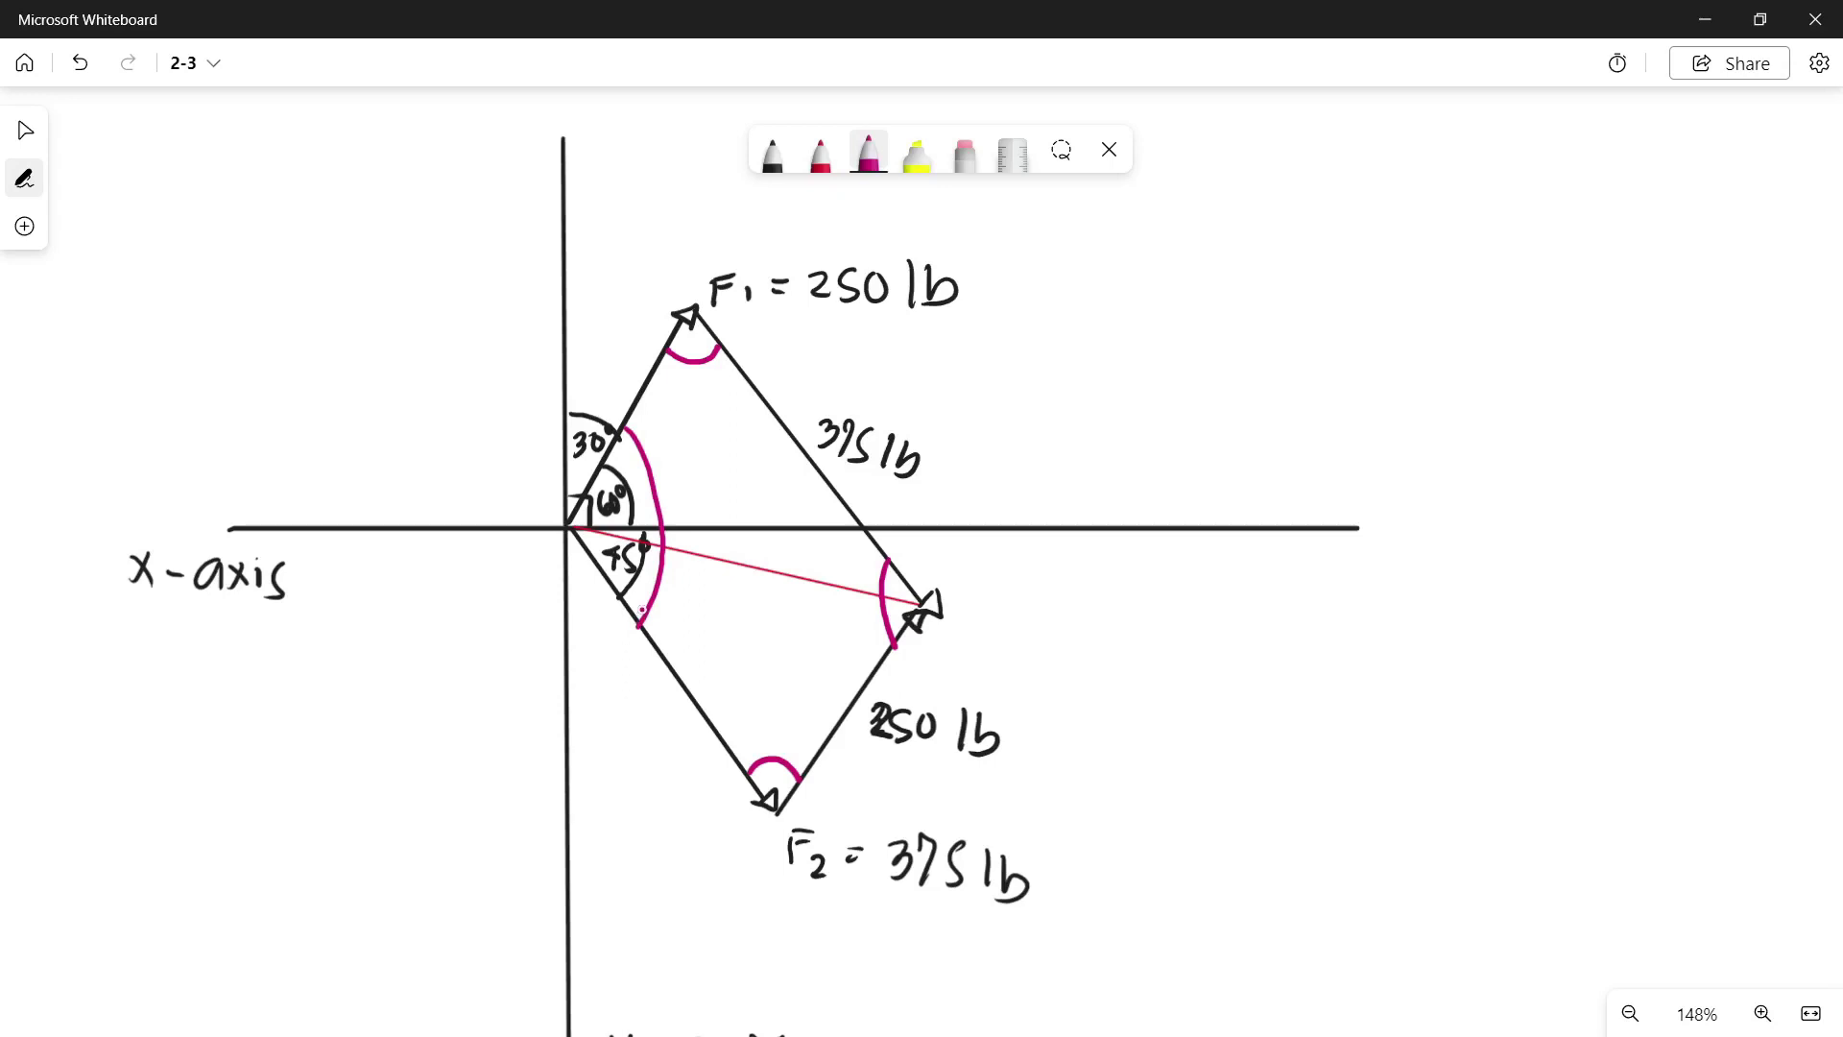
- Write 105° at the origin and at the far corner in magenta
{"action": "mouse_move", "coordinate": [667, 491]}
{"action": "left_mouse_down"}
{"action": "mouse_move", "coordinate": [667, 517]}
{"action": "mouse_move", "coordinate": [680, 496]}
{"action": "left_mouse_up"}
{"action": "left_click_drag", "start_coordinate": [695, 490], "coordinate": [689, 515]}
{"action": "left_click_drag", "start_coordinate": [709, 487], "coordinate": [707, 489]}
{"action": "mouse_move", "coordinate": [883, 602]}
{"action": "left_mouse_down"}
{"action": "mouse_move", "coordinate": [879, 625]}
{"action": "mouse_move", "coordinate": [884, 597]}
{"action": "left_mouse_up"}
{"action": "mouse_move", "coordinate": [836, 569]}
{"action": "left_mouse_down"}
{"action": "mouse_move", "coordinate": [838, 591]}
{"action": "mouse_move", "coordinate": [847, 574]}
{"action": "left_mouse_up"}
{"action": "mouse_move", "coordinate": [863, 567]}
{"action": "left_mouse_down"}
{"action": "mouse_move", "coordinate": [855, 592]}
{"action": "mouse_move", "coordinate": [873, 569]}
{"action": "left_mouse_up"}
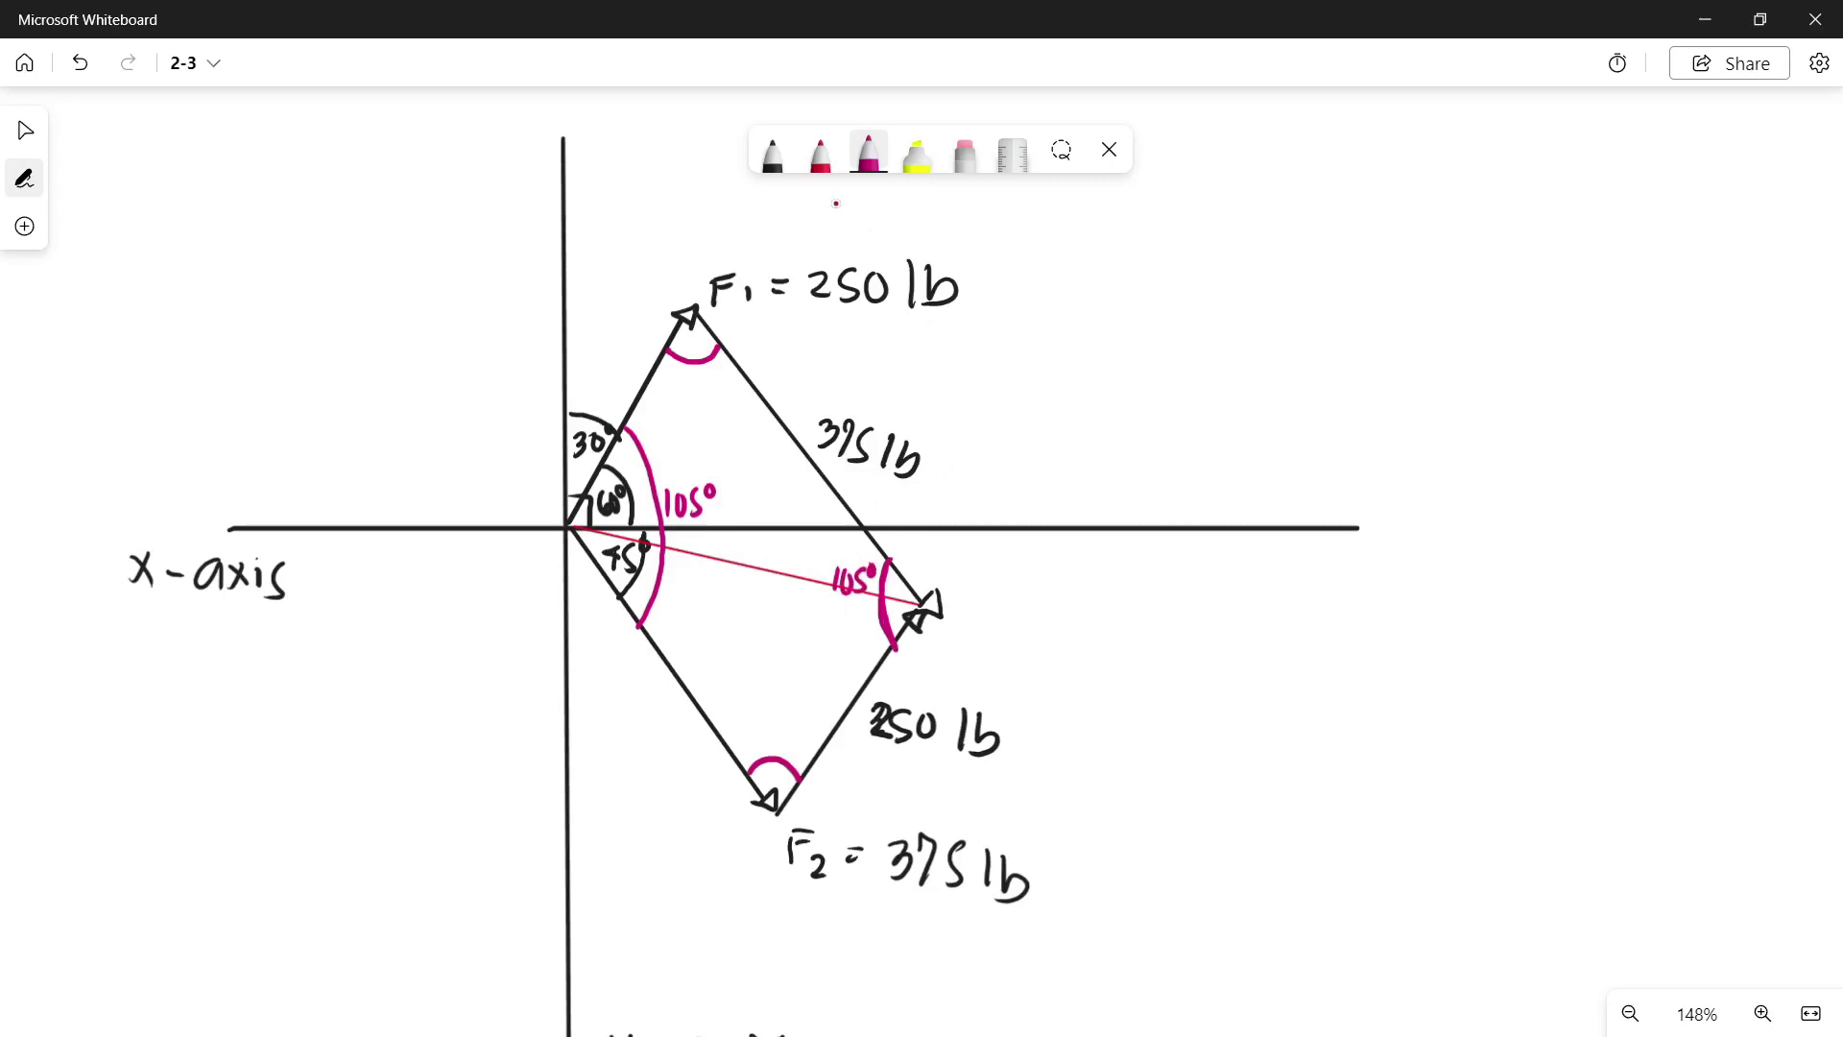
{"action": "left_click", "coordinate": [774, 153]}
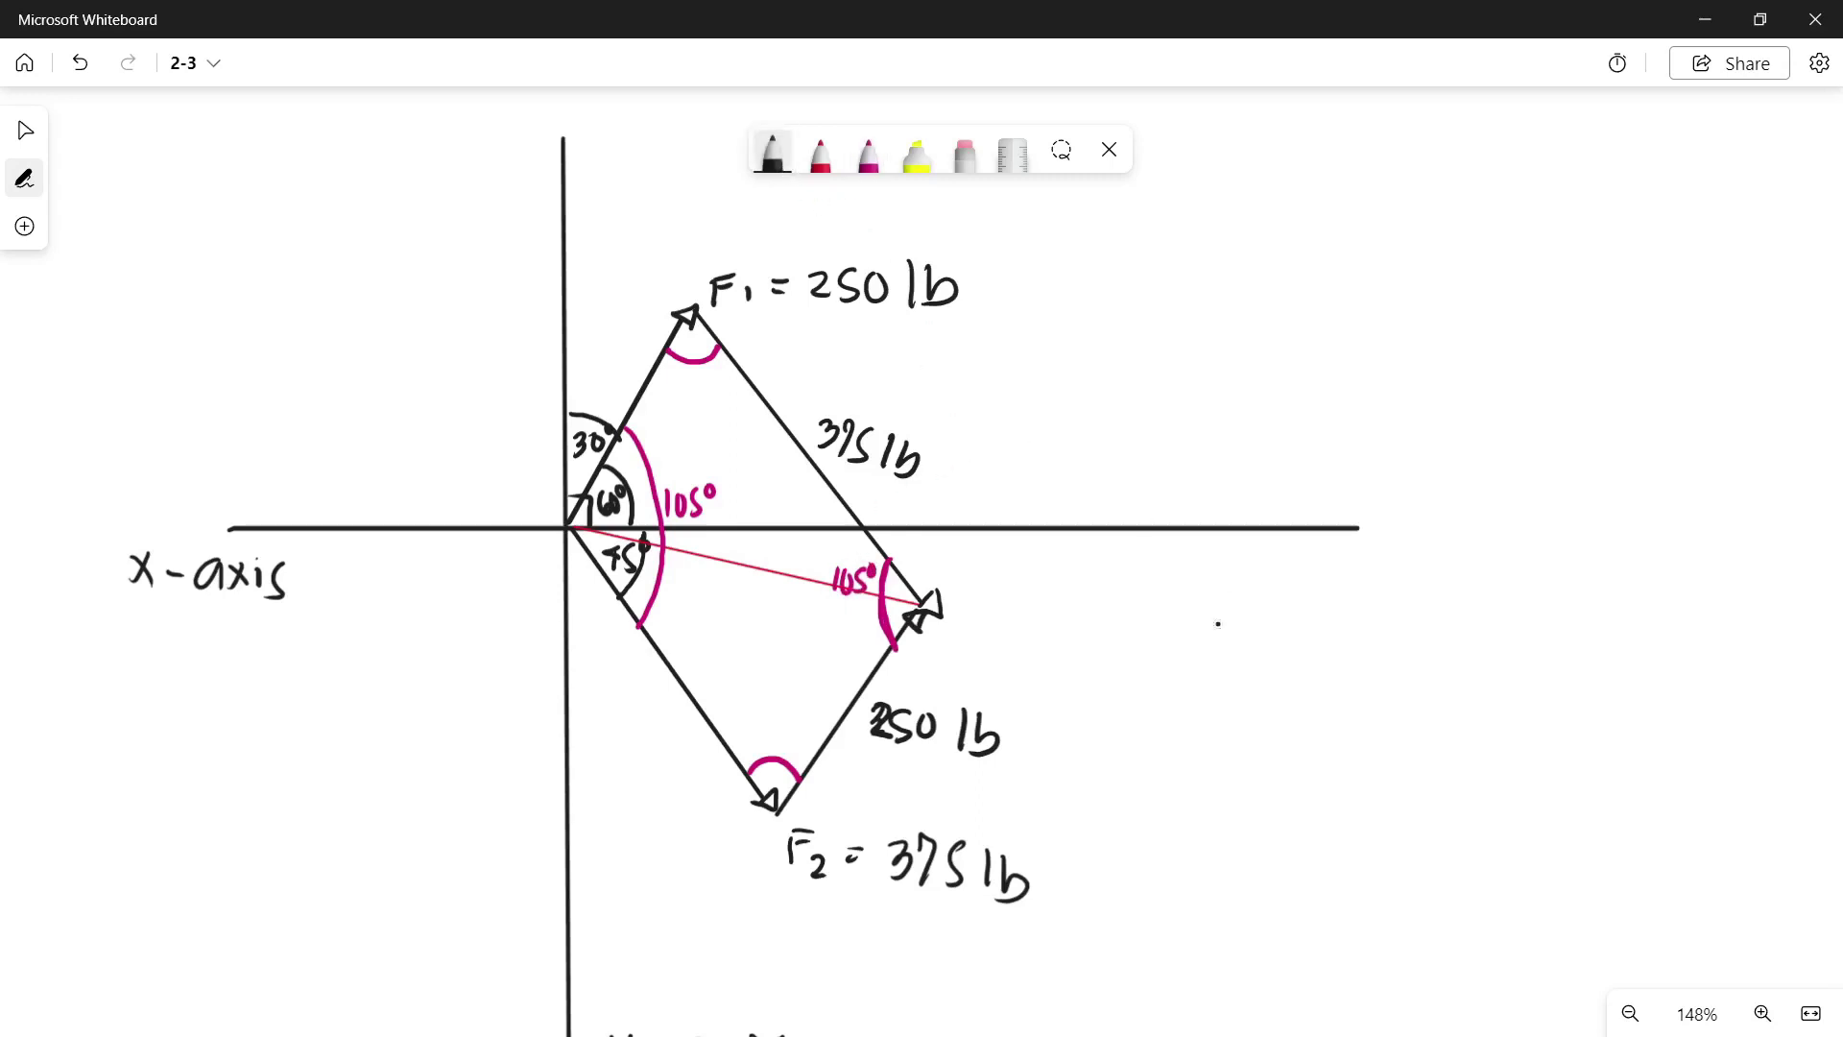
- Write the fraction (360° − 105° − 105°)/2
{"action": "mouse_move", "coordinate": [1272, 597]}
{"action": "left_mouse_down"}
{"action": "mouse_move", "coordinate": [1275, 621]}
{"action": "mouse_move", "coordinate": [1354, 600]}
{"action": "mouse_move", "coordinate": [1421, 635]}
{"action": "mouse_move", "coordinate": [1488, 605]}
{"action": "mouse_move", "coordinate": [1548, 648]}
{"action": "mouse_move", "coordinate": [1571, 620]}
{"action": "mouse_move", "coordinate": [1586, 643]}
{"action": "mouse_move", "coordinate": [1616, 606]}
{"action": "left_mouse_up"}
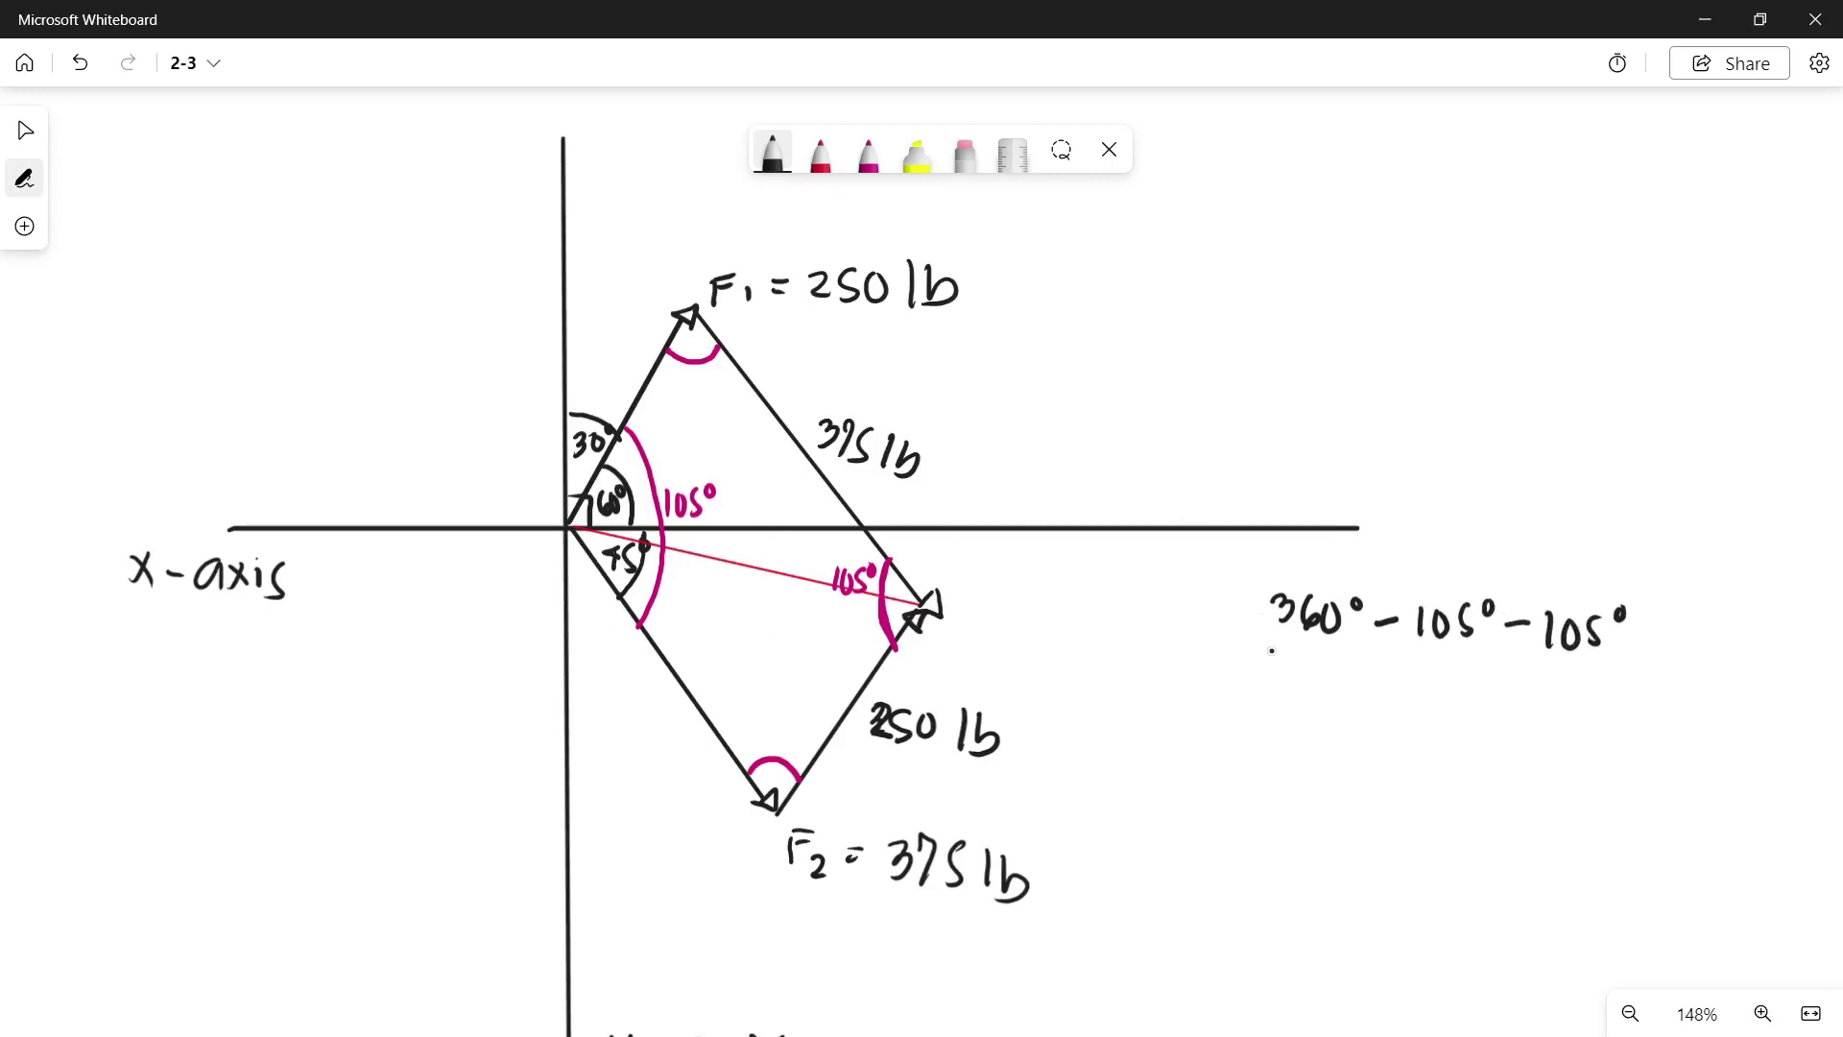
{"action": "left_click_drag", "start_coordinate": [1271, 662], "coordinate": [1651, 669]}
{"action": "left_click_drag", "start_coordinate": [1460, 707], "coordinate": [1493, 732]}
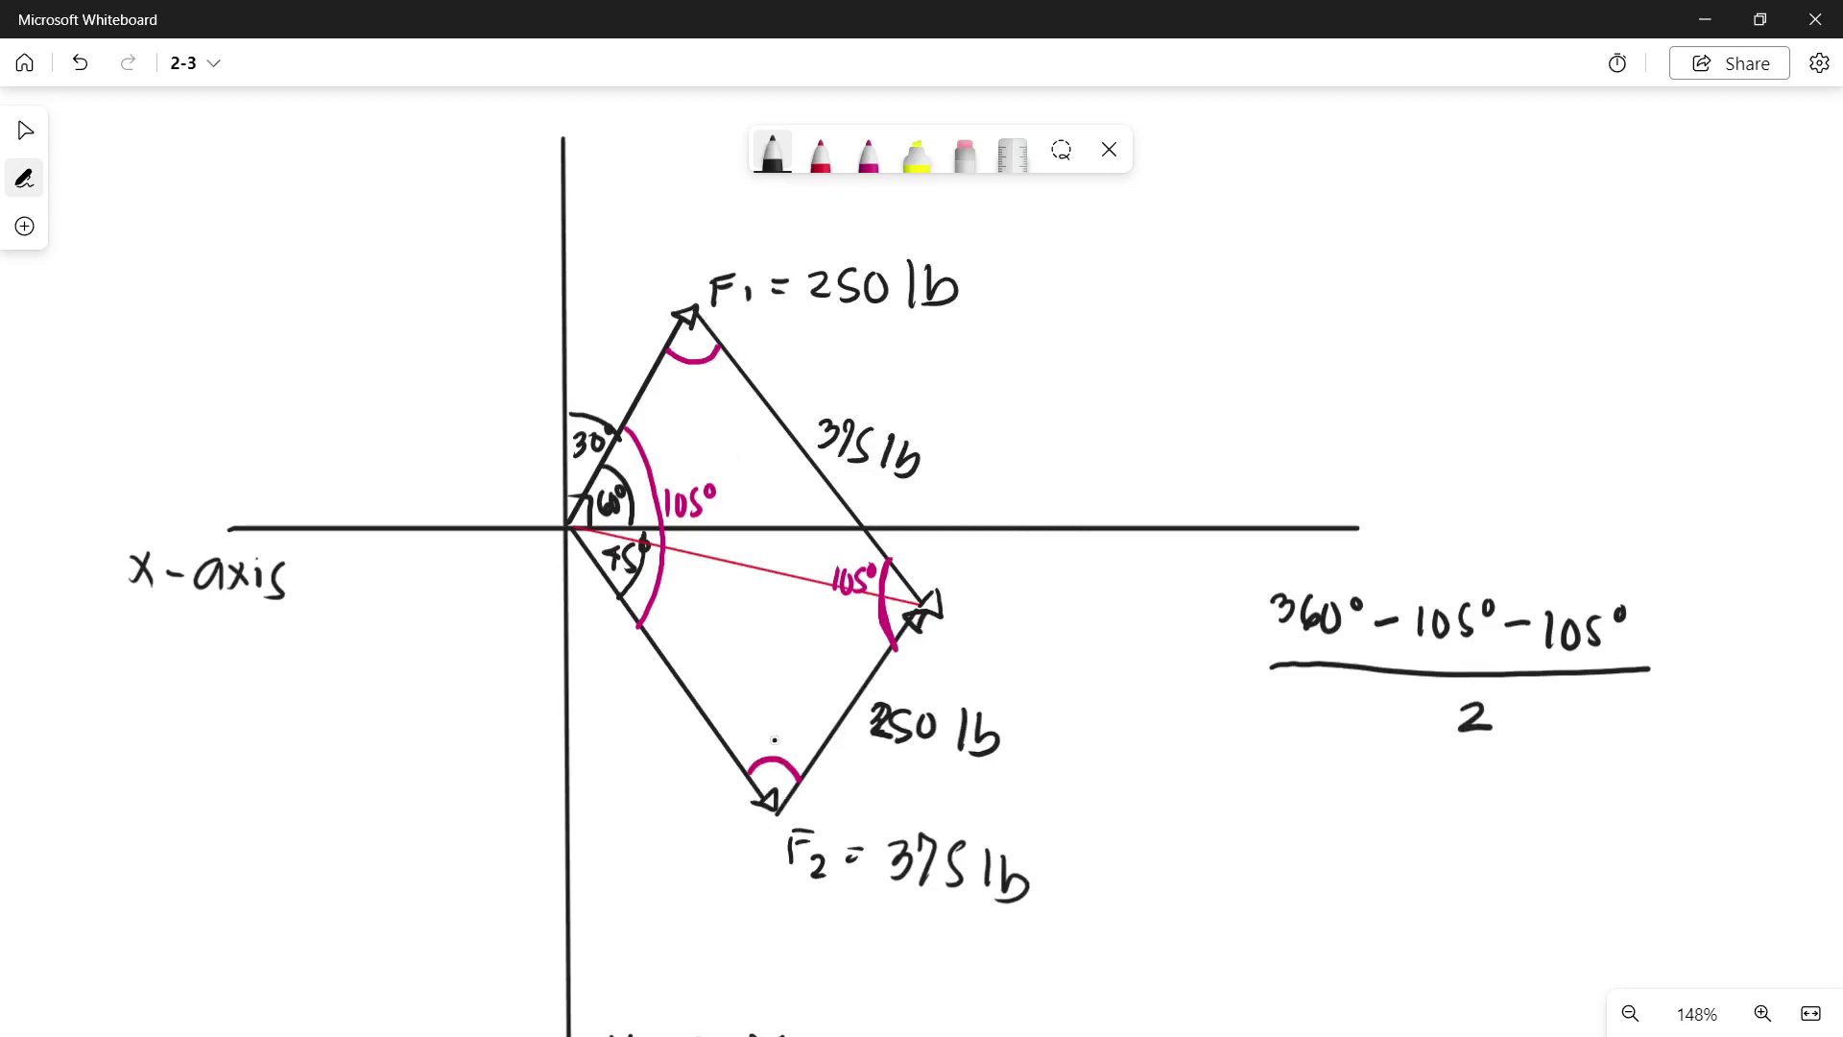
- Label the bottom and top corner angles A
{"action": "mouse_move", "coordinate": [779, 713]}
{"action": "left_mouse_down"}
{"action": "mouse_move", "coordinate": [768, 741]}
{"action": "mouse_move", "coordinate": [794, 740]}
{"action": "left_mouse_up"}
{"action": "left_click_drag", "start_coordinate": [771, 731], "coordinate": [789, 731]}
{"action": "left_click_drag", "start_coordinate": [708, 367], "coordinate": [720, 382]}
- Write 'A =' beside the fraction and the result A = 75°
{"action": "mouse_move", "coordinate": [1191, 657]}
{"action": "left_mouse_down"}
{"action": "mouse_move", "coordinate": [1181, 687]}
{"action": "mouse_move", "coordinate": [1202, 672]}
{"action": "left_mouse_up"}
{"action": "left_click_drag", "start_coordinate": [1215, 662], "coordinate": [1227, 662]}
{"action": "left_click_drag", "start_coordinate": [1215, 672], "coordinate": [1227, 671]}
{"action": "left_click_drag", "start_coordinate": [1233, 765], "coordinate": [1217, 795]}
{"action": "left_click_drag", "start_coordinate": [1233, 763], "coordinate": [1241, 779]}
{"action": "left_click_drag", "start_coordinate": [1260, 772], "coordinate": [1275, 782]}
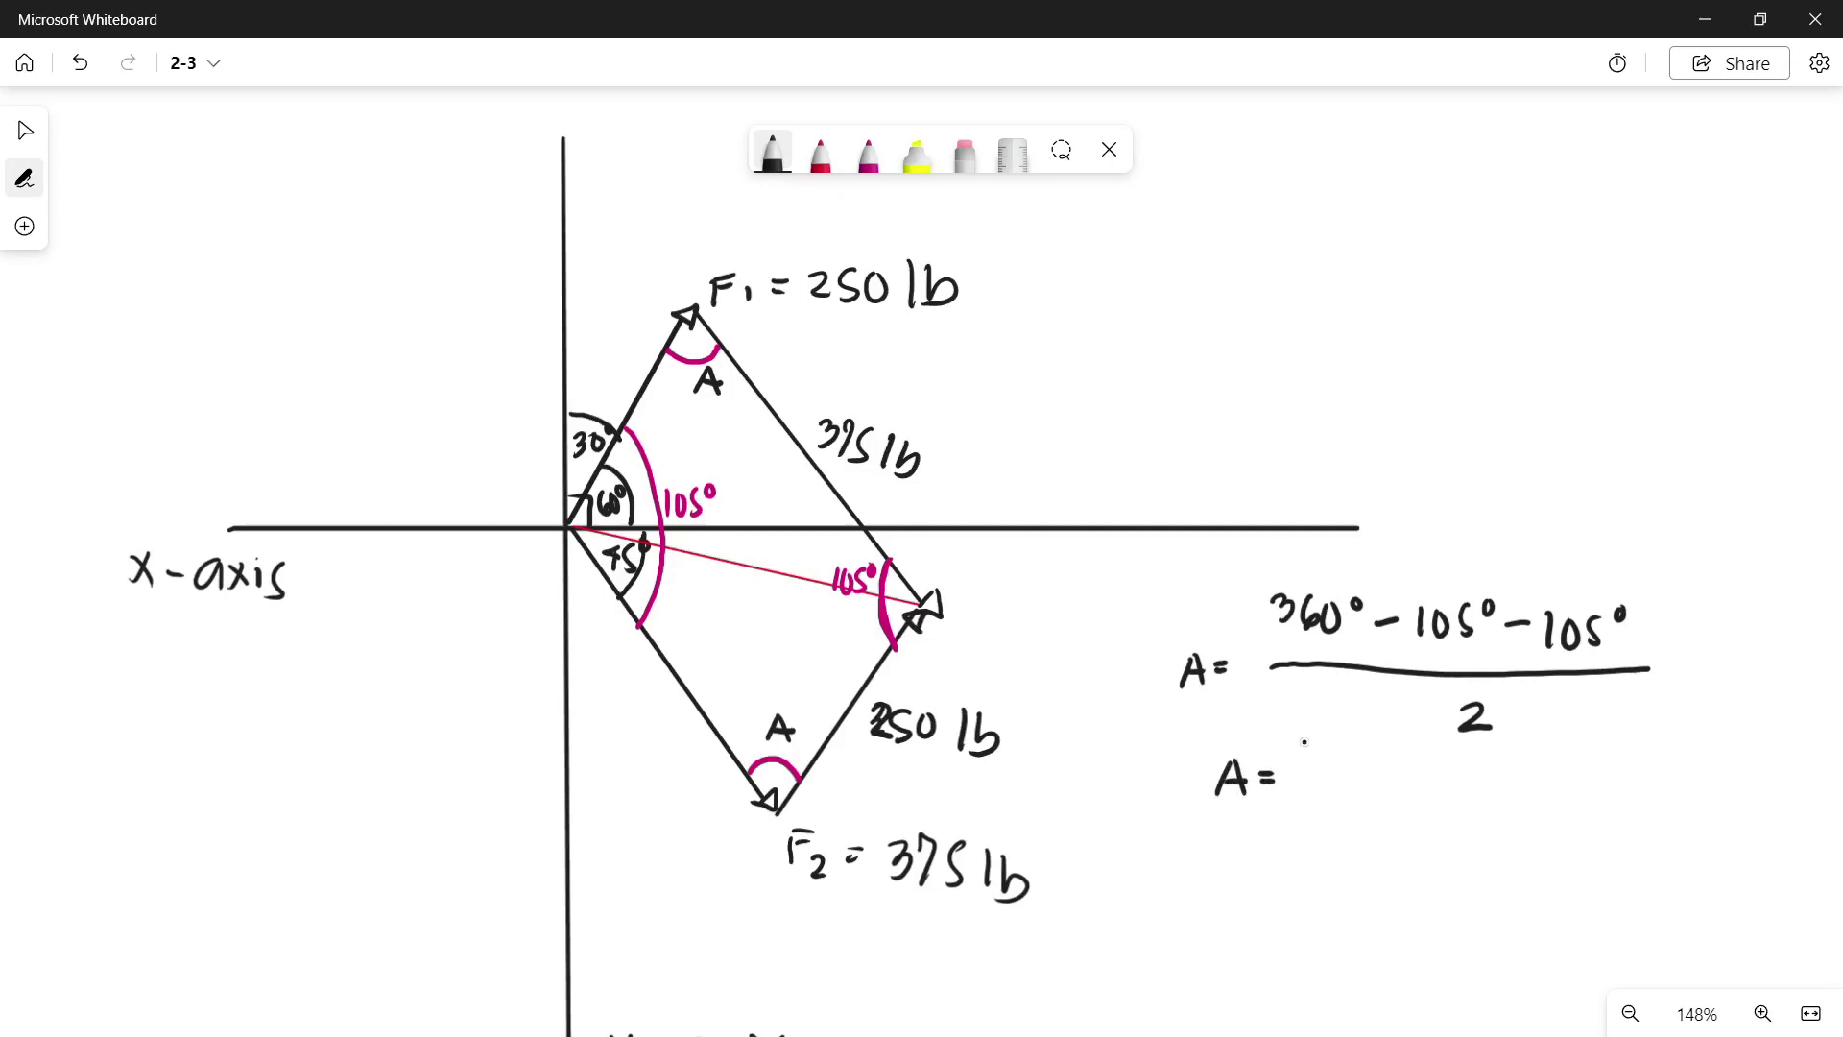
{"action": "mouse_move", "coordinate": [1300, 768]}
{"action": "left_mouse_down"}
{"action": "mouse_move", "coordinate": [1320, 802]}
{"action": "mouse_move", "coordinate": [1343, 769]}
{"action": "left_mouse_up"}
- Mark the bottom and top corner angles as 75°
{"action": "left_click_drag", "start_coordinate": [730, 698], "coordinate": [736, 722]}
{"action": "mouse_move", "coordinate": [757, 698]}
{"action": "left_mouse_down"}
{"action": "mouse_move", "coordinate": [746, 721]}
{"action": "mouse_move", "coordinate": [767, 694]}
{"action": "left_mouse_up"}
{"action": "left_click_drag", "start_coordinate": [701, 401], "coordinate": [709, 423]}
{"action": "mouse_move", "coordinate": [722, 404]}
{"action": "left_mouse_down"}
{"action": "mouse_move", "coordinate": [716, 424]}
{"action": "mouse_move", "coordinate": [737, 400]}
{"action": "left_mouse_up"}
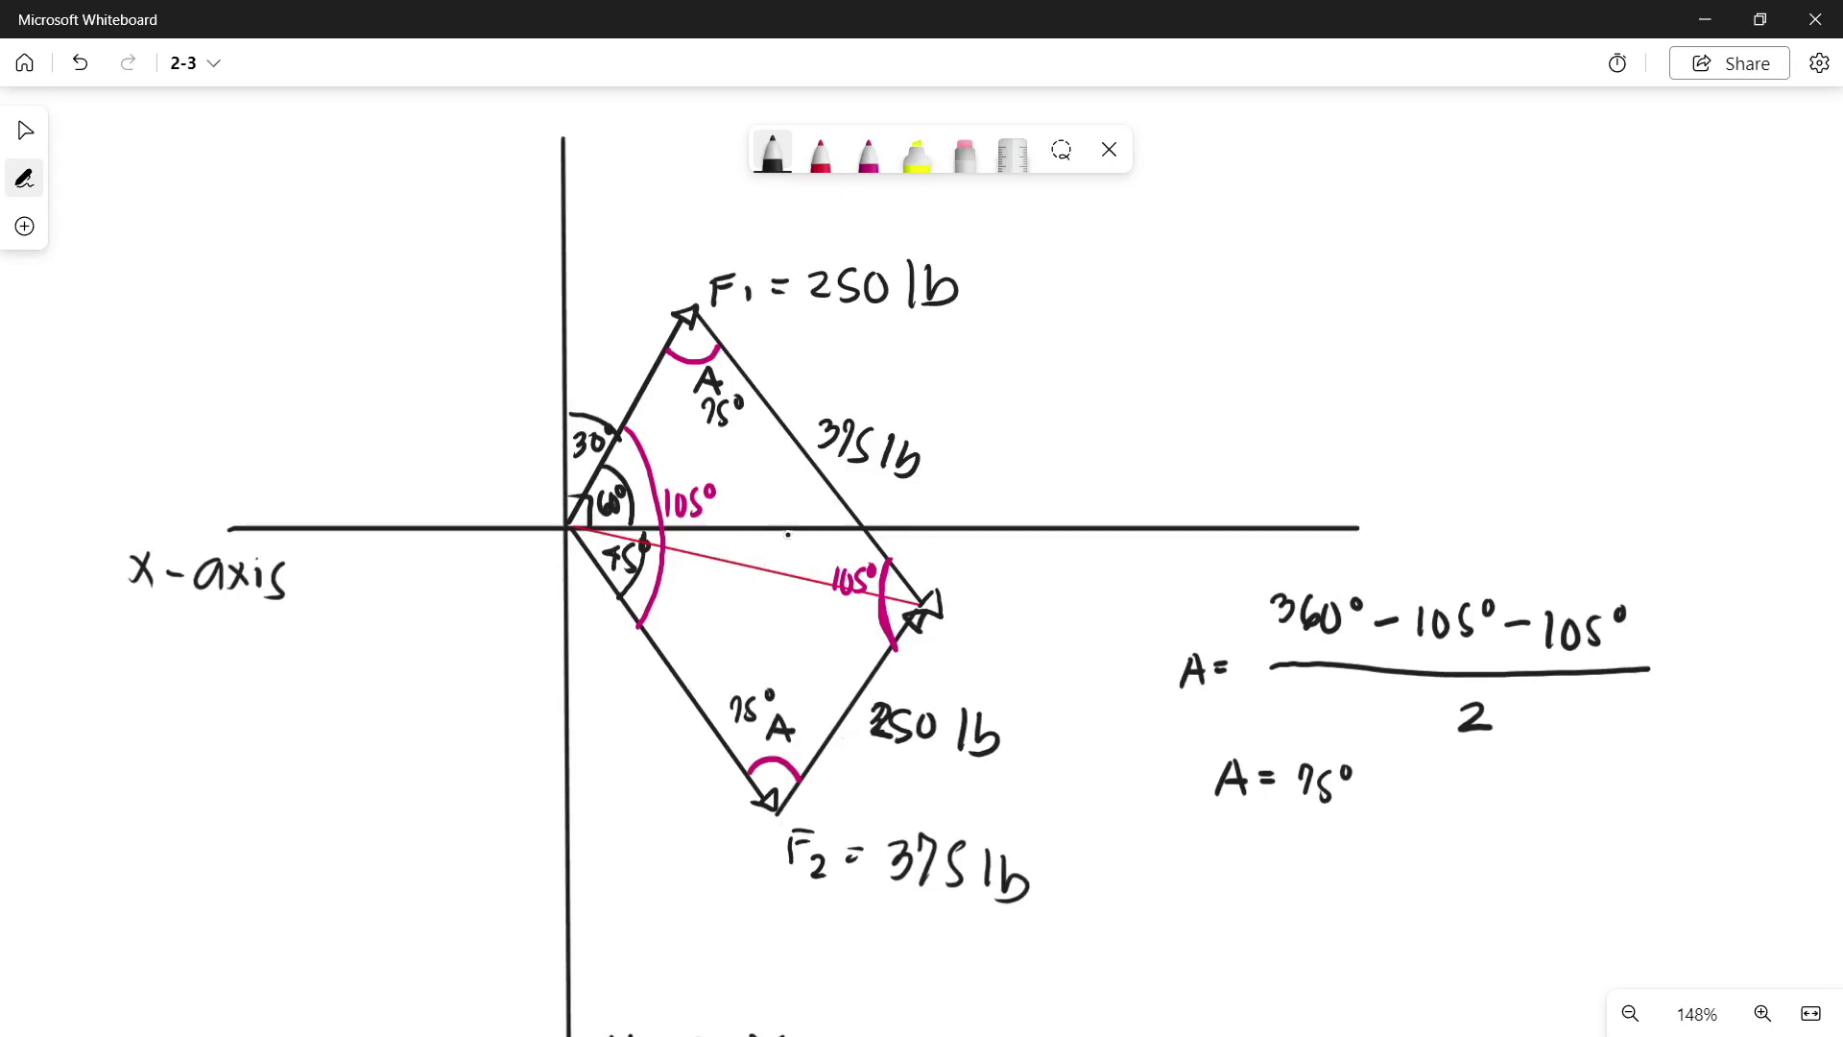
- Label the force triangle's sides 375 lb and 250 lb in black
{"action": "scroll", "coordinate": [819, 637], "scroll_direction": "down", "scroll_amount": 3}
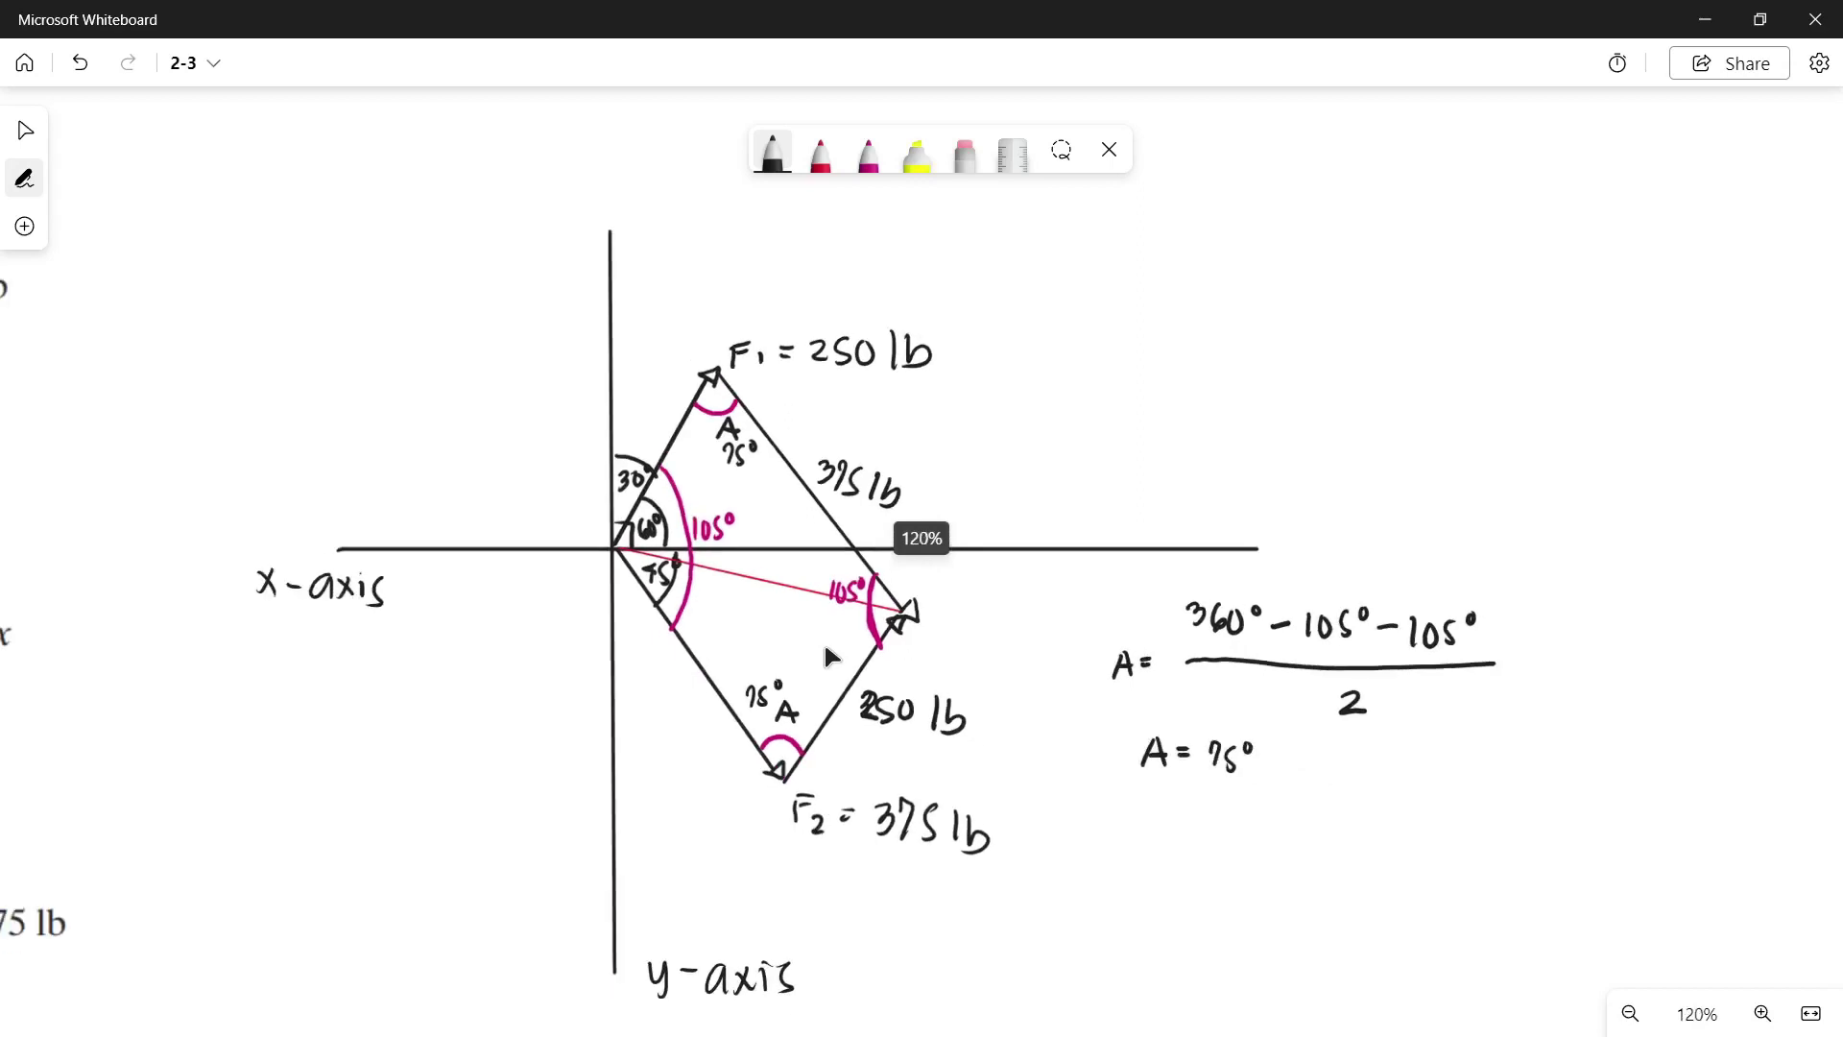
{"action": "scroll", "coordinate": [1134, 833], "scroll_direction": "right", "scroll_amount": 5}
{"action": "scroll", "coordinate": [1135, 833], "scroll_direction": "down", "scroll_amount": 2}
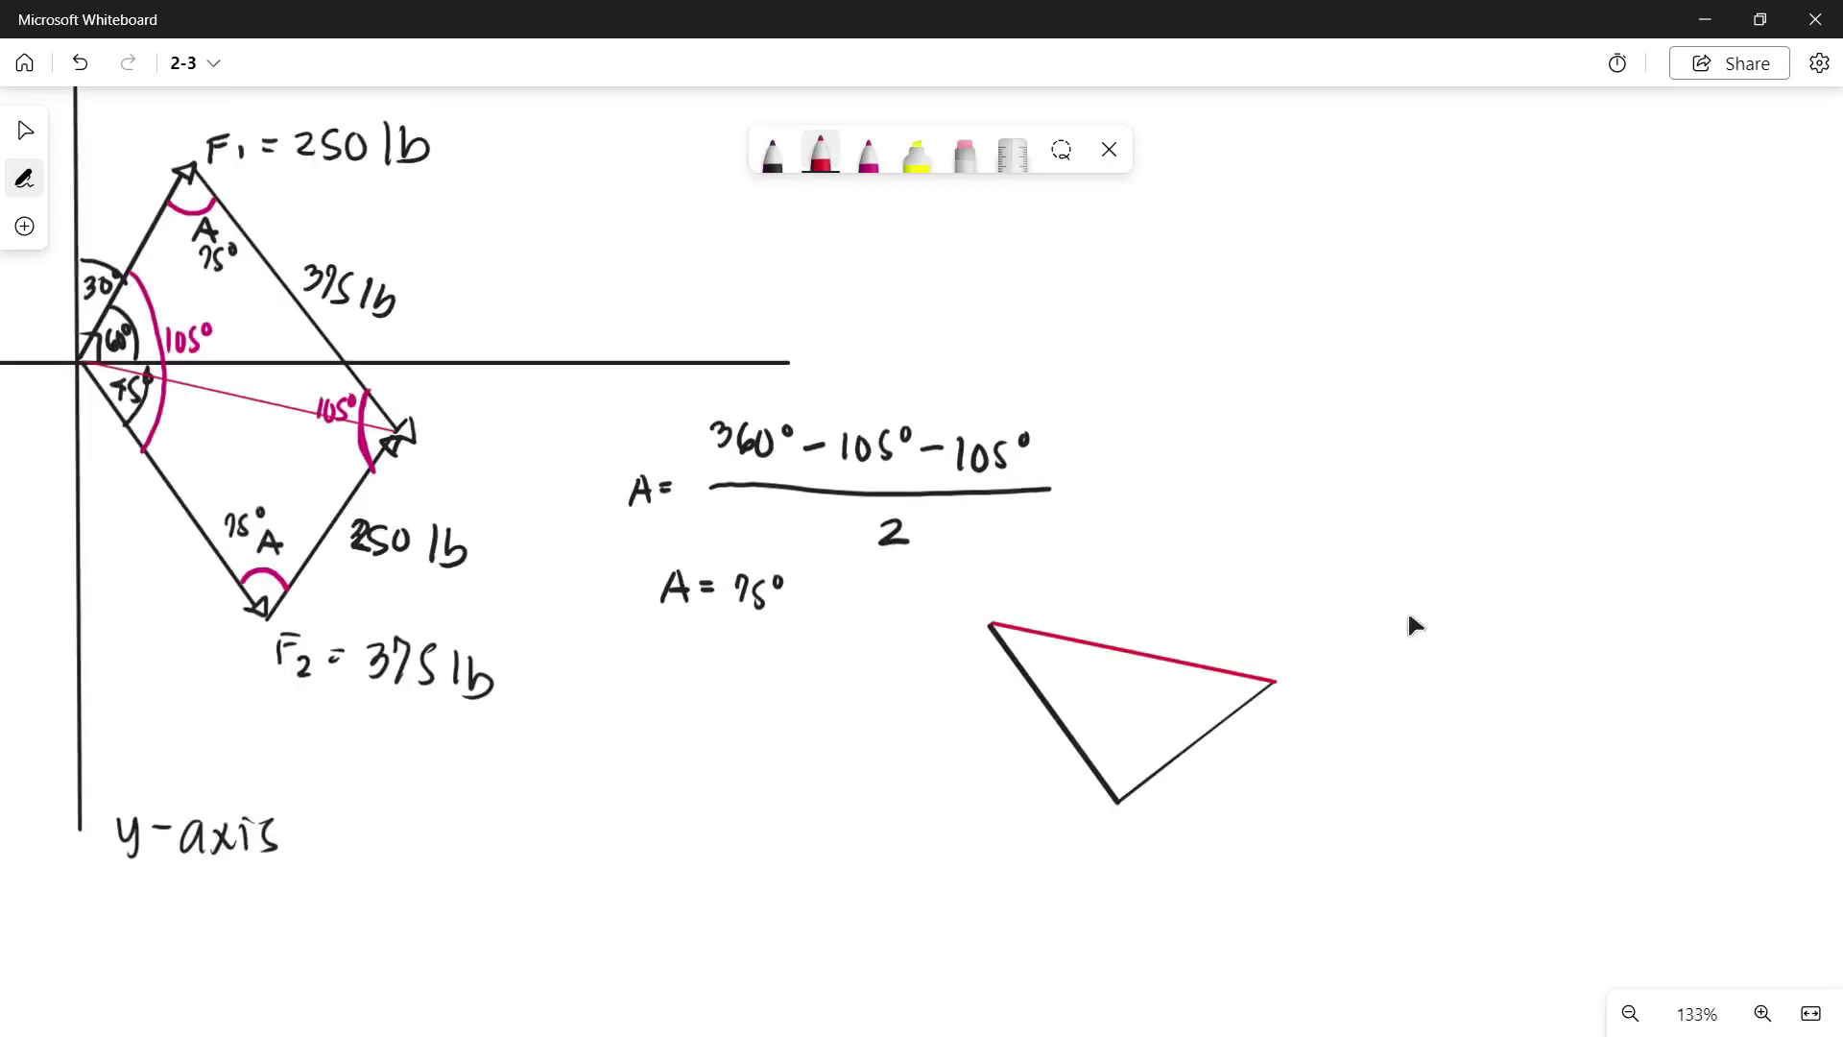
{"action": "left_click", "coordinate": [771, 154]}
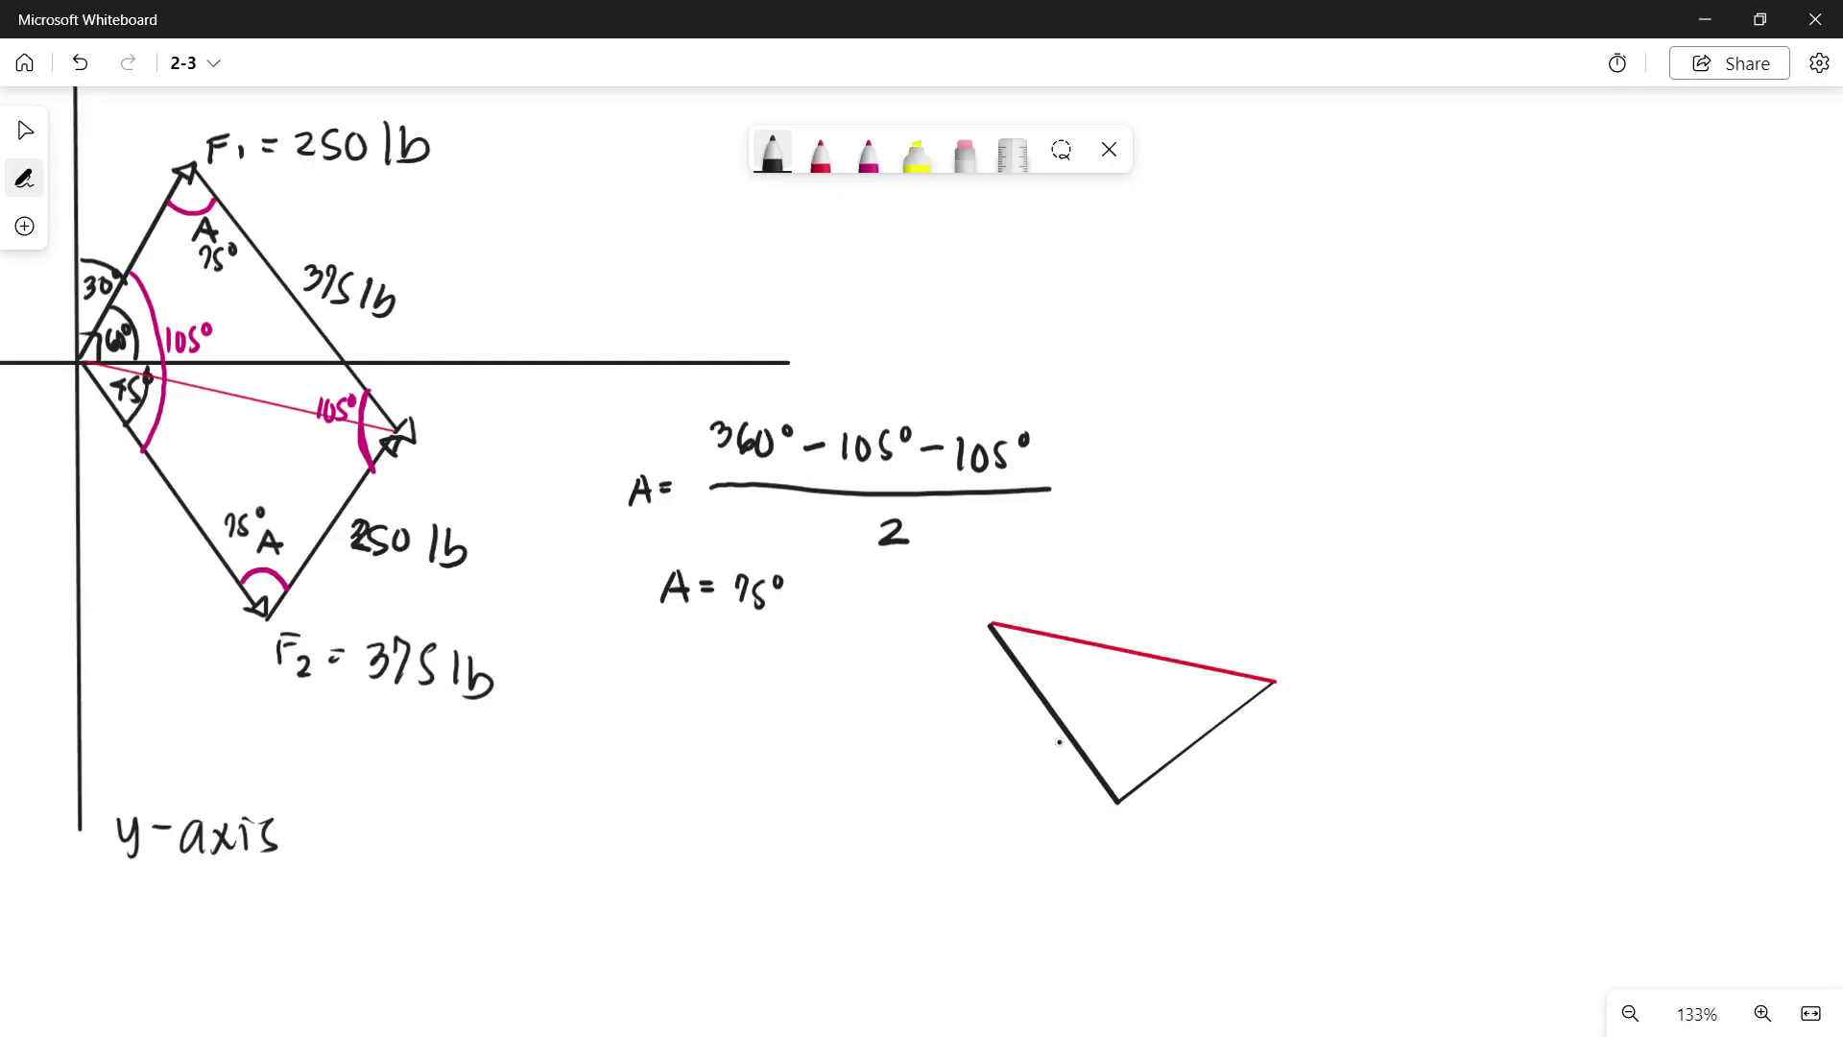
{"action": "mouse_move", "coordinate": [987, 719]}
{"action": "left_mouse_down"}
{"action": "mouse_move", "coordinate": [987, 743]}
{"action": "mouse_move", "coordinate": [1052, 769]}
{"action": "left_mouse_up"}
{"action": "mouse_move", "coordinate": [1198, 760]}
{"action": "left_mouse_down"}
{"action": "mouse_move", "coordinate": [1214, 782]}
{"action": "mouse_move", "coordinate": [1247, 762]}
{"action": "mouse_move", "coordinate": [1286, 785]}
{"action": "left_mouse_up"}
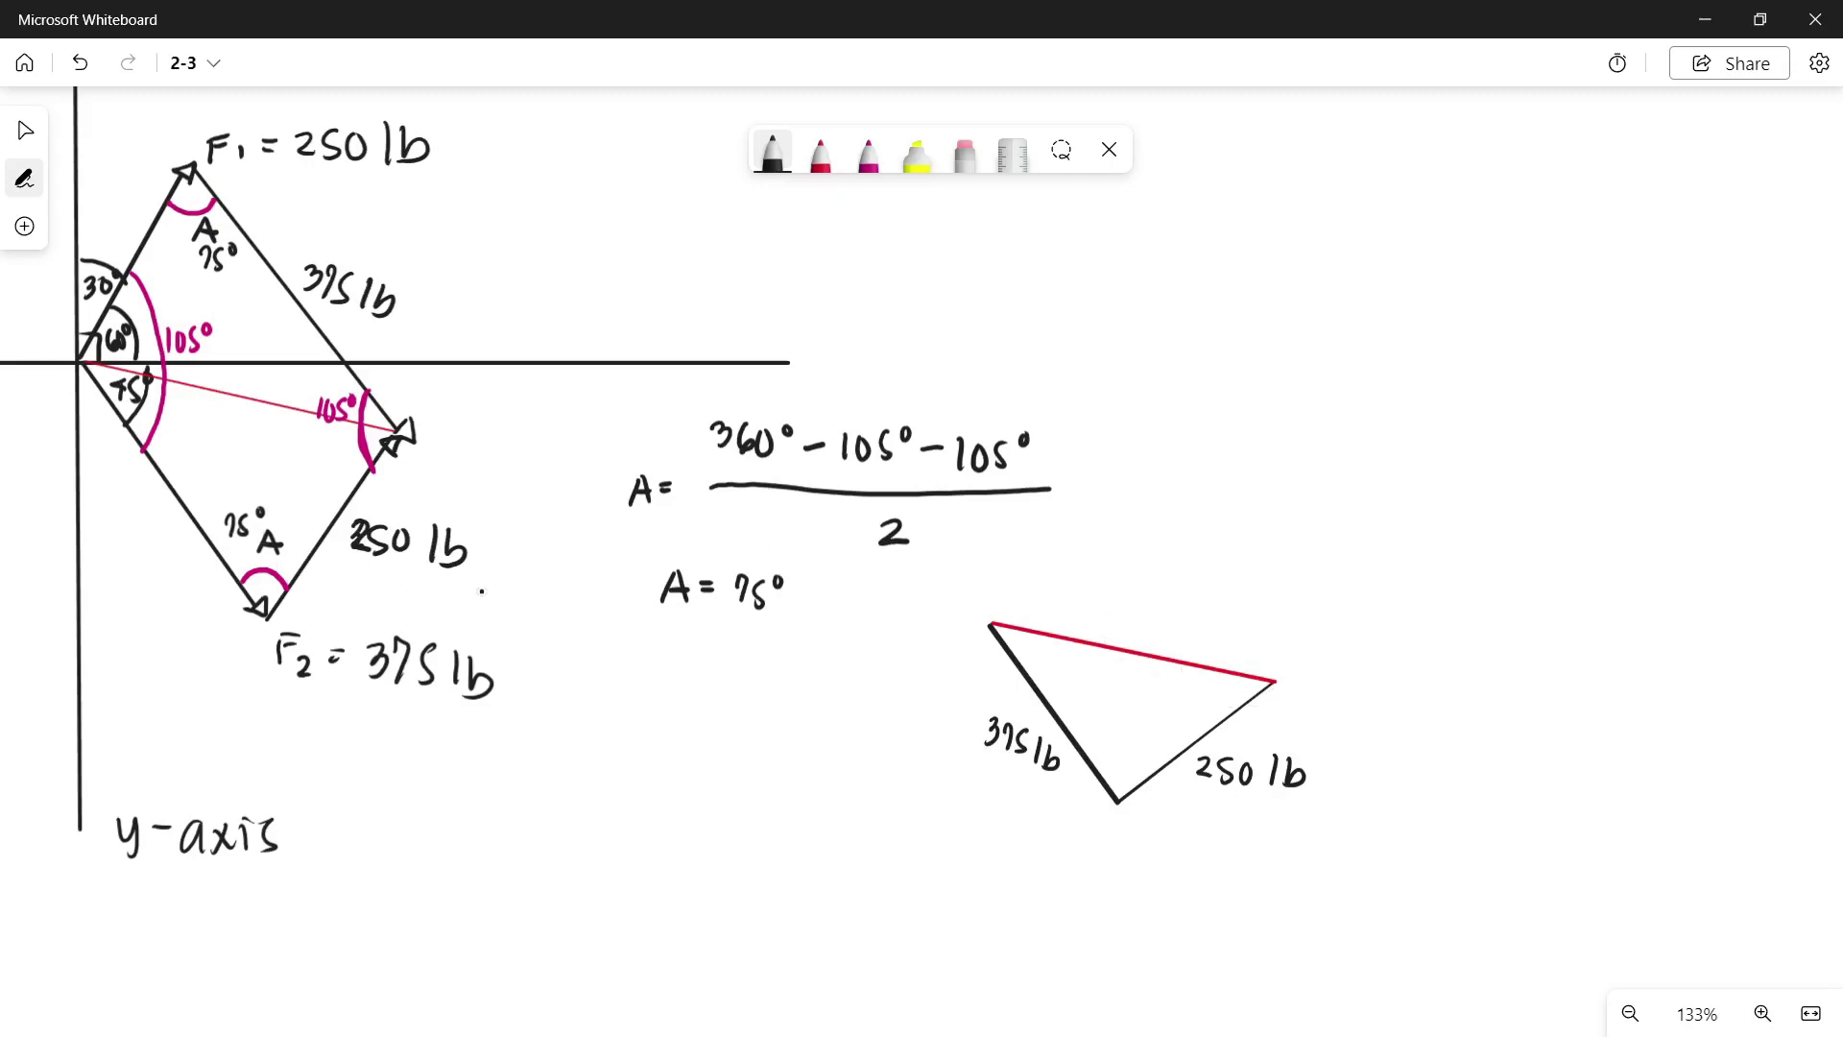
- Mark the triangle's bottom angle as 75° and centre the triangle in view
{"action": "mouse_move", "coordinate": [1100, 763]}
{"action": "left_mouse_down"}
{"action": "mouse_move", "coordinate": [1144, 785]}
{"action": "mouse_move", "coordinate": [1116, 752]}
{"action": "left_mouse_up"}
{"action": "mouse_move", "coordinate": [1137, 732]}
{"action": "left_mouse_down"}
{"action": "mouse_move", "coordinate": [1127, 752]}
{"action": "mouse_move", "coordinate": [1141, 728]}
{"action": "left_mouse_up"}
{"action": "left_click_drag", "start_coordinate": [1148, 730], "coordinate": [1152, 734]}
{"action": "left_click_drag", "start_coordinate": [1461, 808], "coordinate": [1024, 703]}
{"action": "scroll", "coordinate": [1110, 776], "scroll_direction": "up", "scroll_amount": 1}
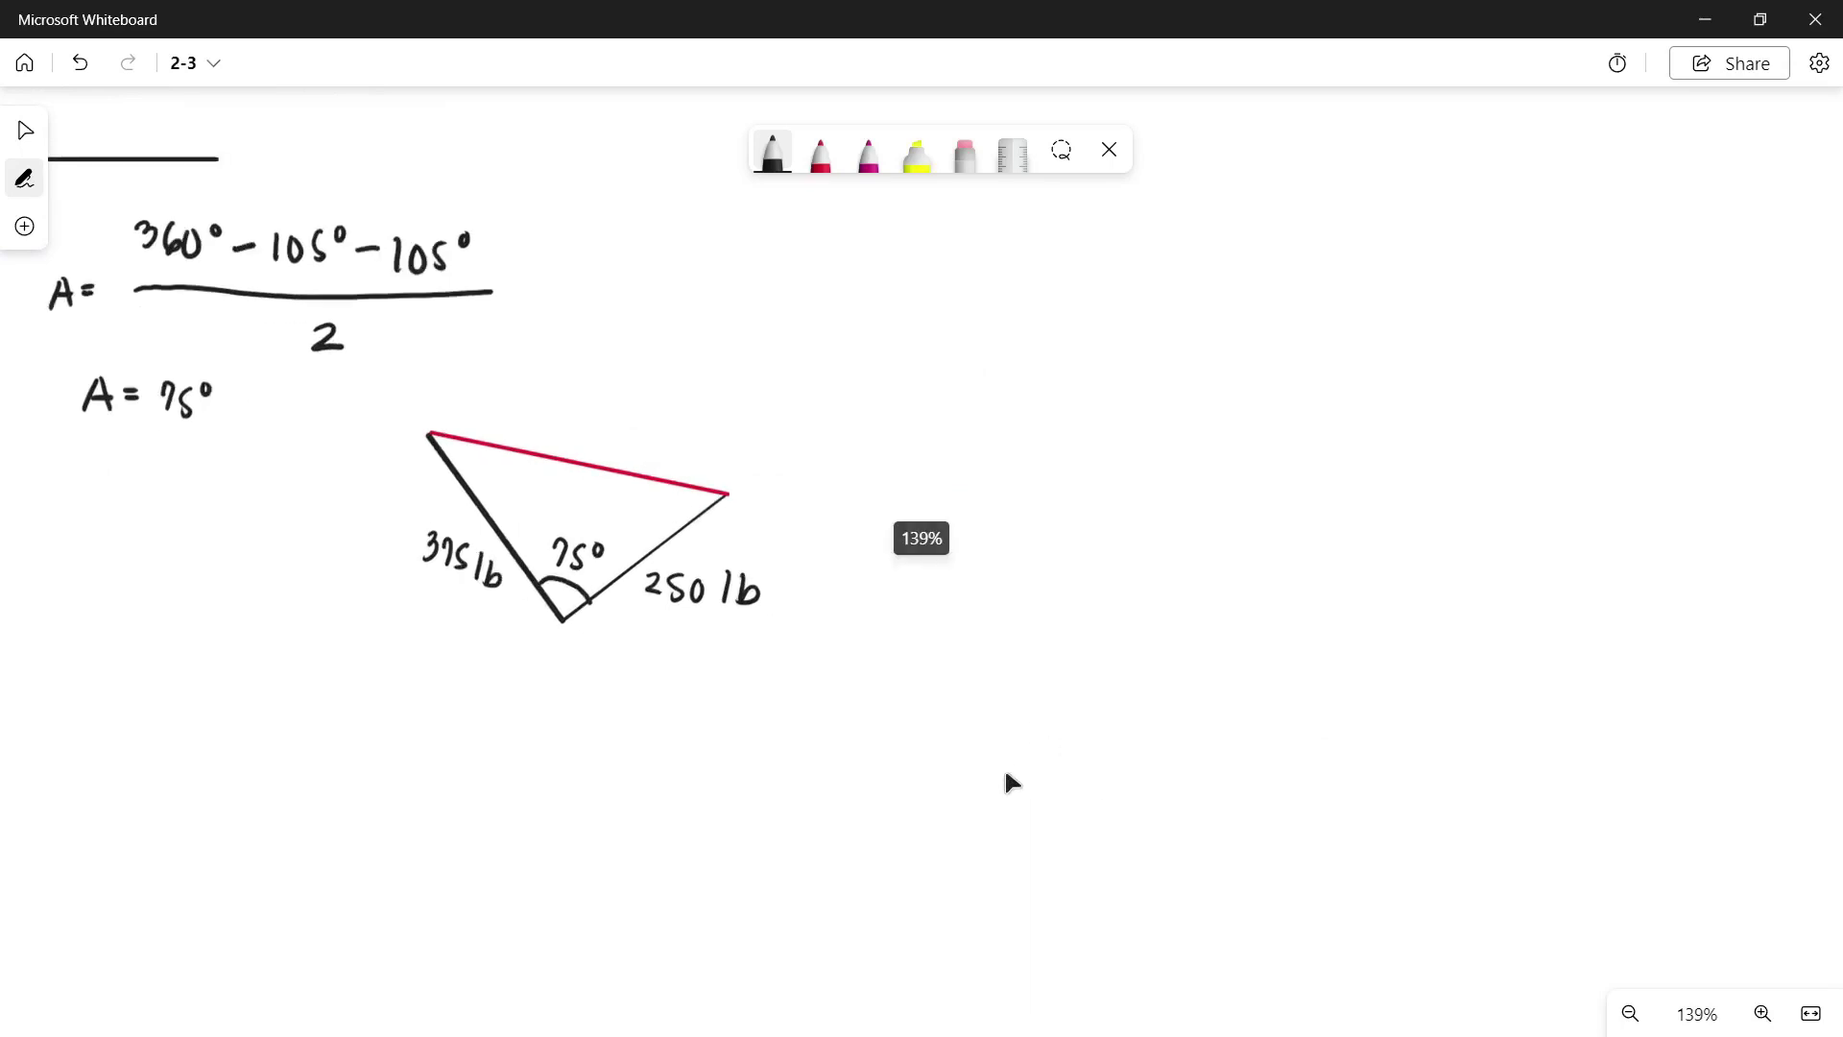
{"action": "left_click_drag", "start_coordinate": [1005, 775], "coordinate": [879, 772]}
{"action": "scroll", "coordinate": [915, 774], "scroll_direction": "down", "scroll_amount": 2}
{"action": "scroll", "coordinate": [915, 774], "scroll_direction": "right", "scroll_amount": 2}
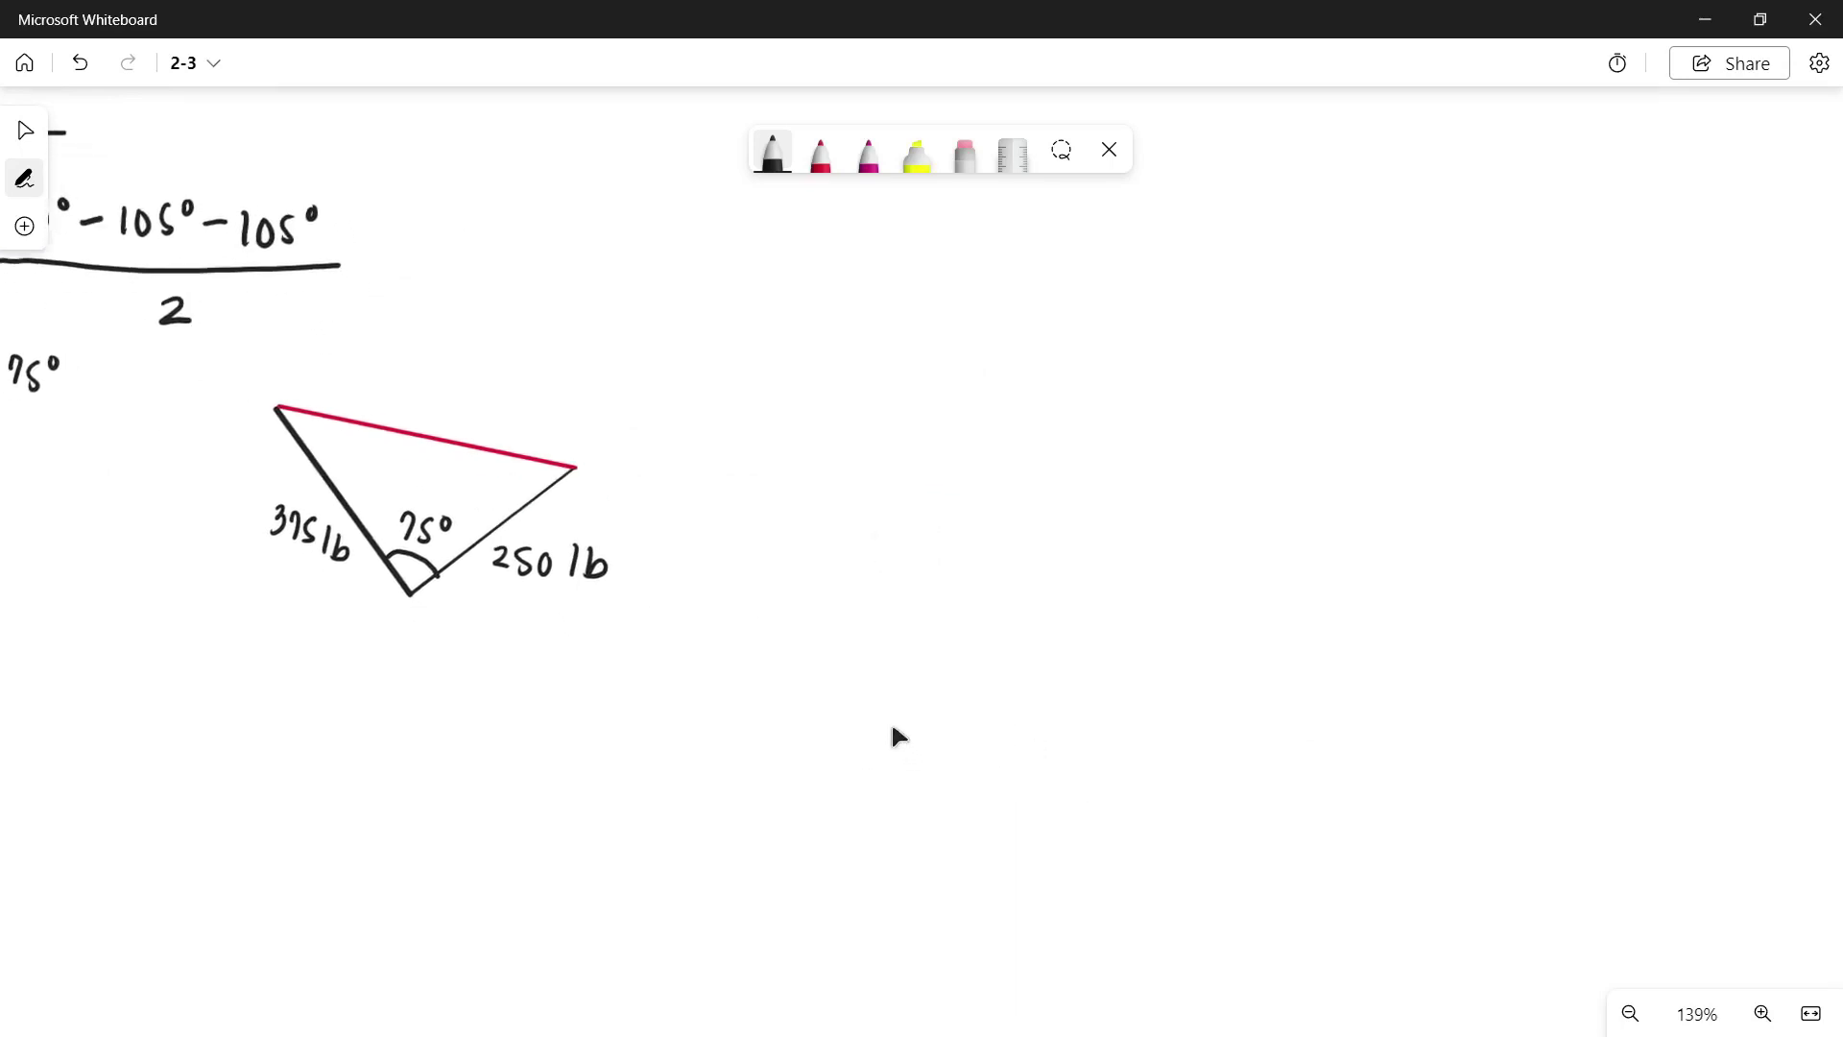